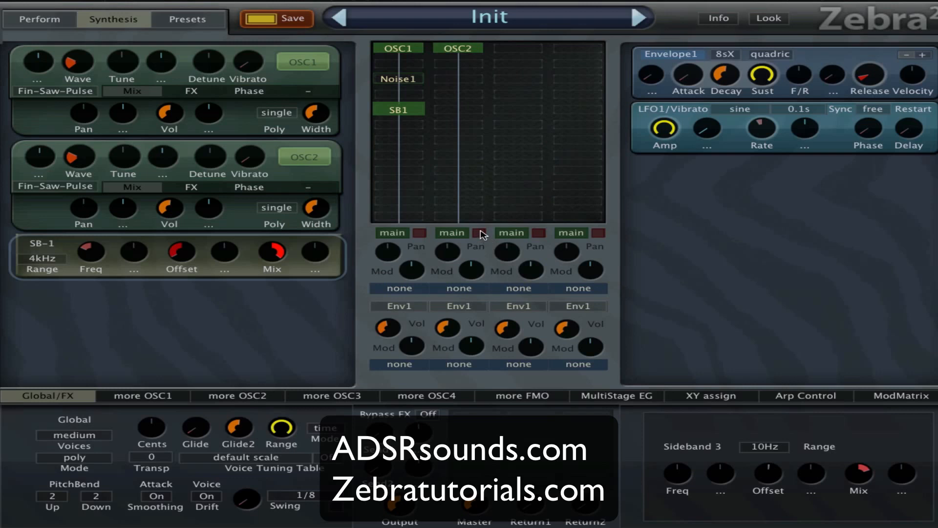
# - Add an SB2 sideband module below SB1 in the first lane of the grid and bypass it
pyautogui.click(405, 113)
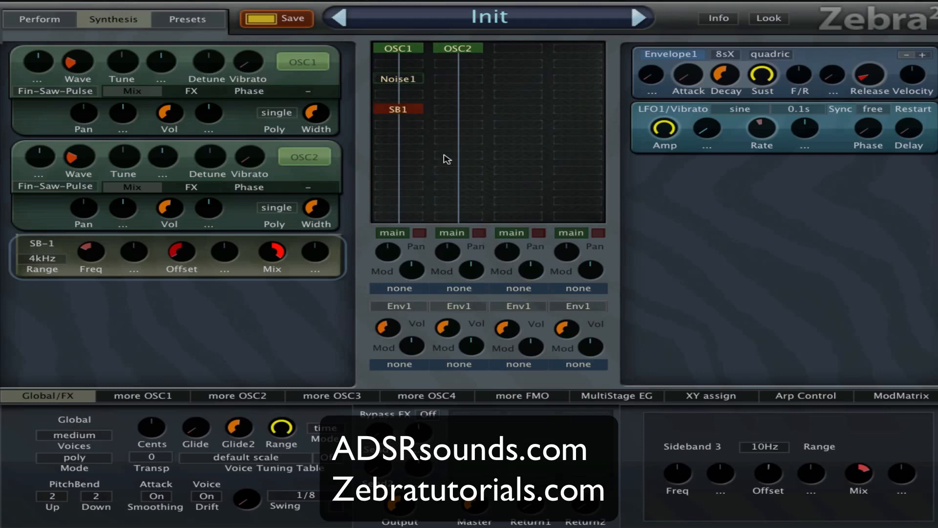
pyautogui.click(405, 137)
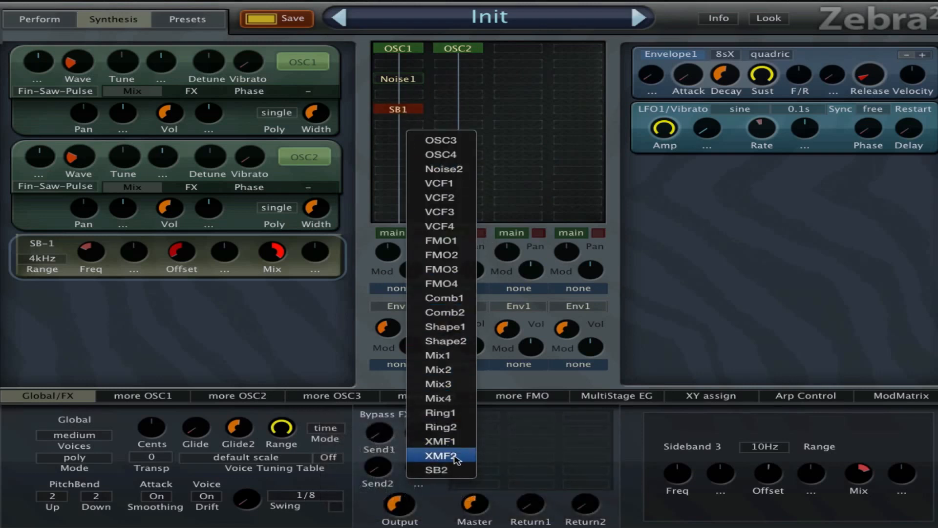
pyautogui.click(463, 471)
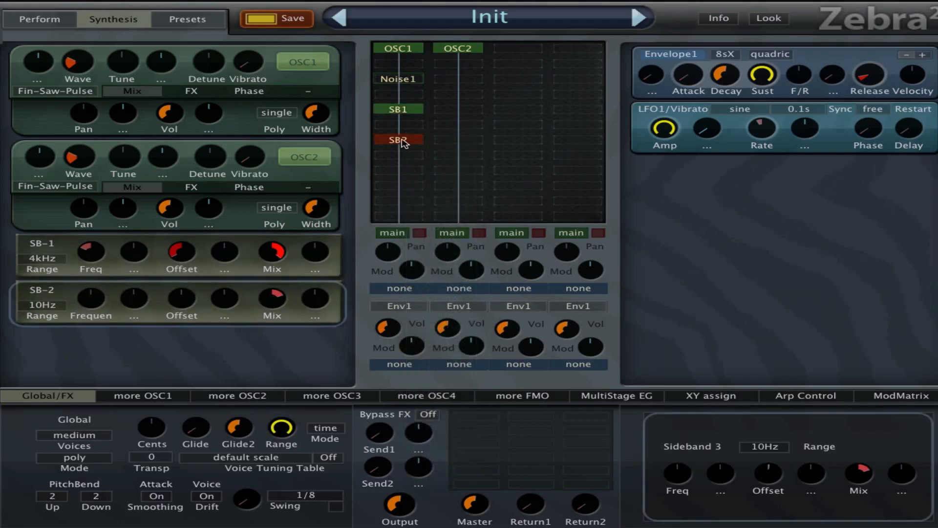
pyautogui.doubleClick(406, 140)
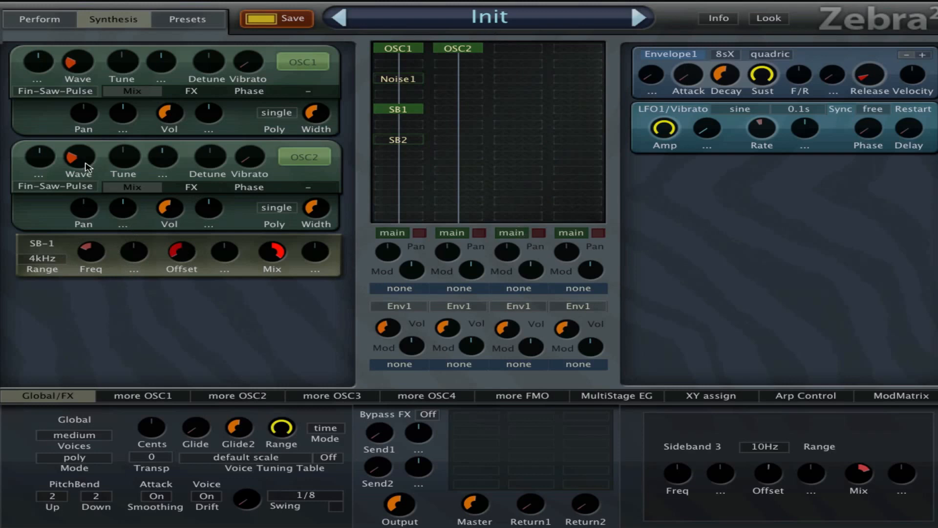
# - Sweep SB-1's frequency up to 74 and back down into negative values within the 4kHz range
pyautogui.click(54, 262)
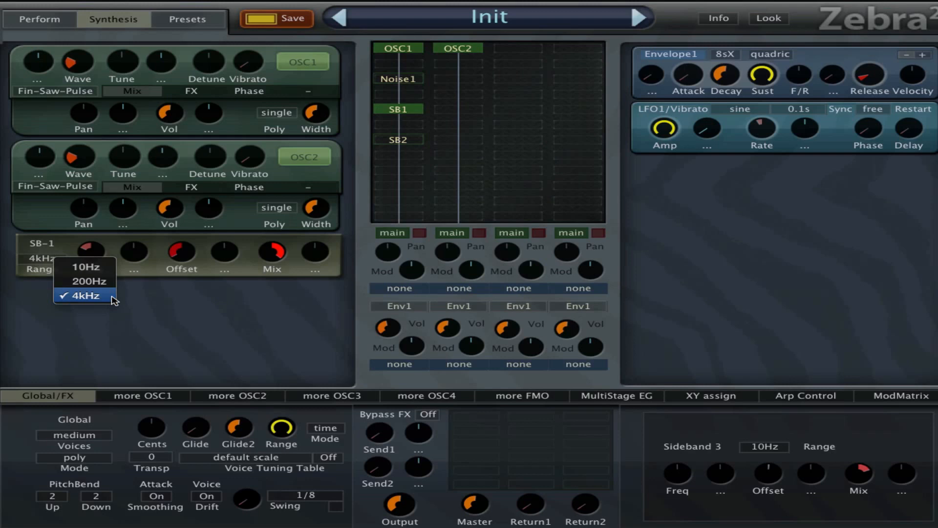
pyautogui.click(149, 260)
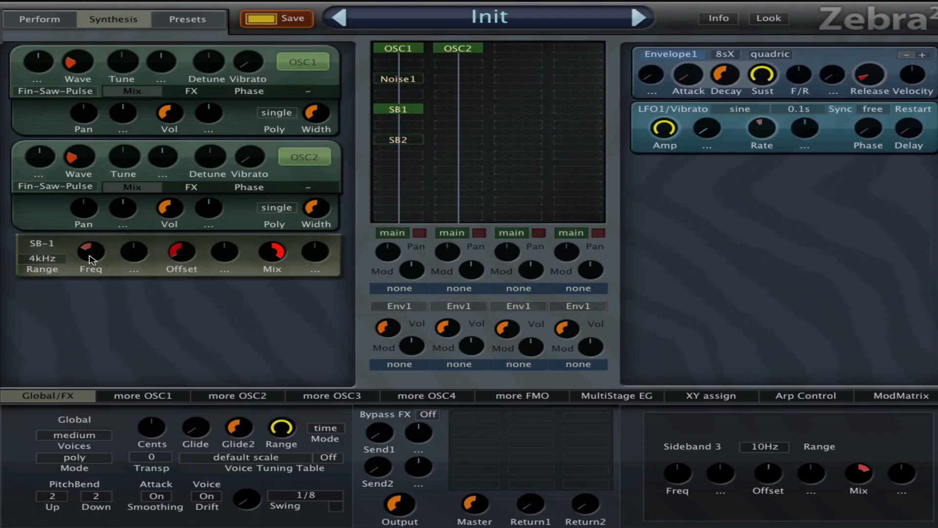
pyautogui.moveTo(90, 259)
pyautogui.mouseDown()
pyautogui.moveTo(98, 212)
pyautogui.moveTo(101, 255)
pyautogui.moveTo(90, 266)
pyautogui.mouseUp()
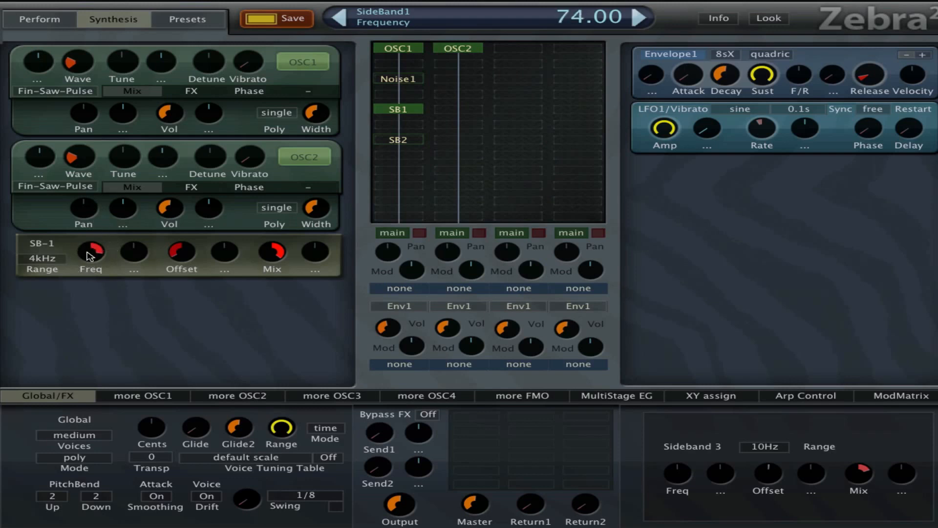
pyautogui.moveTo(105, 245); pyautogui.dragTo(118, 314)
# - Try out SB-1's offset and reset it to 0, and lower its mix to 58
pyautogui.doubleClick(182, 252)
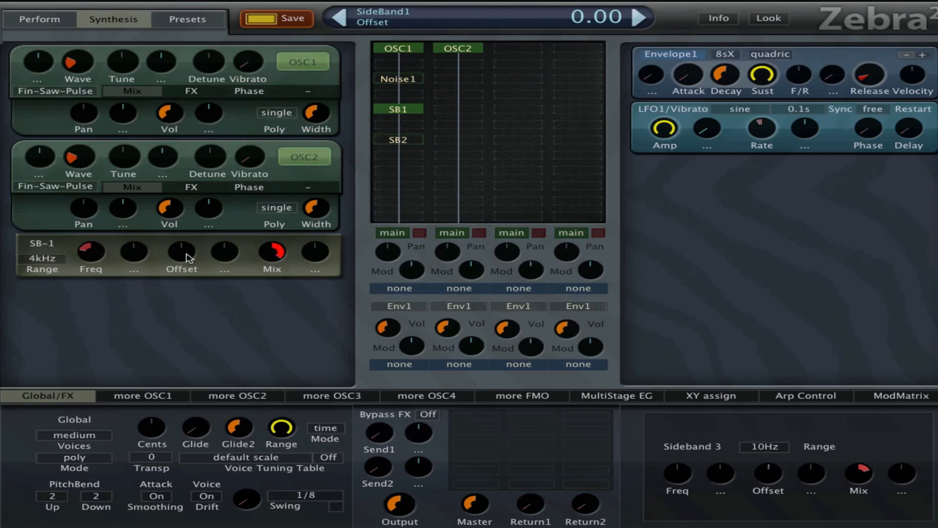
pyautogui.moveTo(187, 258); pyautogui.dragTo(211, 252)
pyautogui.moveTo(273, 251)
pyautogui.mouseDown()
pyautogui.moveTo(281, 283)
pyautogui.moveTo(275, 259)
pyautogui.mouseUp()
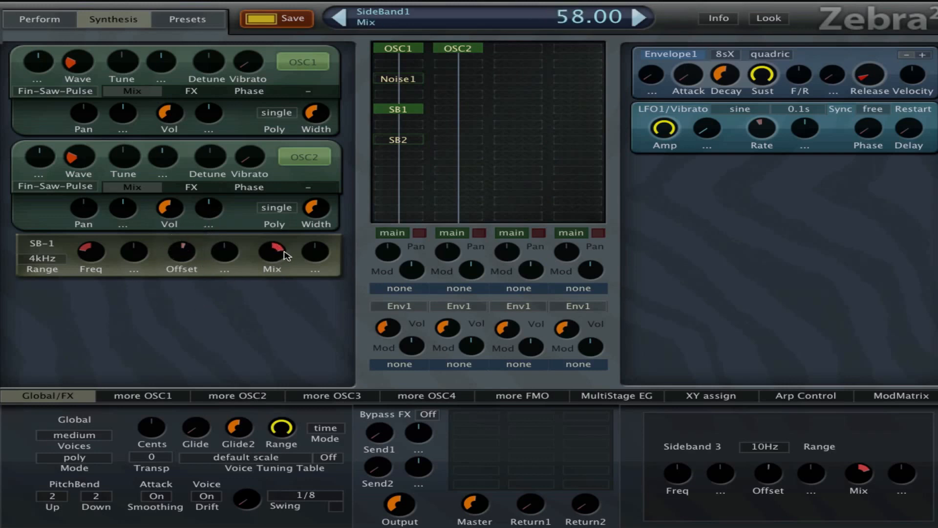
pyautogui.doubleClick(181, 251)
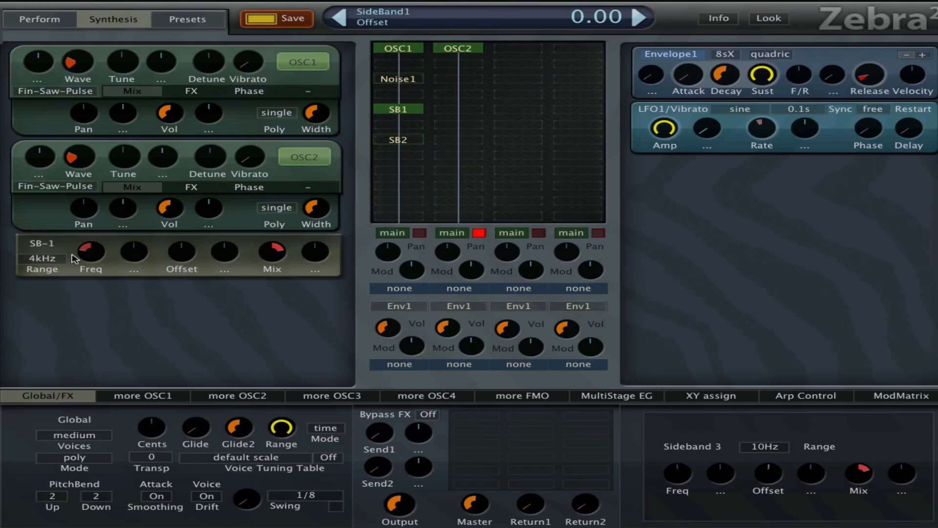
# - Bypass OSC2 and set SB-1's frequency to 6 and its mix to 100
pyautogui.doubleClick(465, 47)
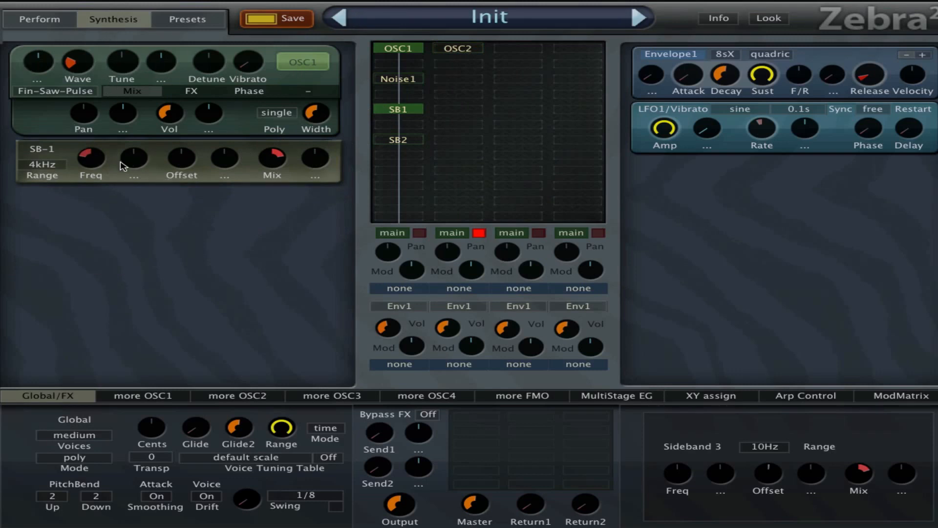
pyautogui.moveTo(110, 166); pyautogui.dragTo(138, 138)
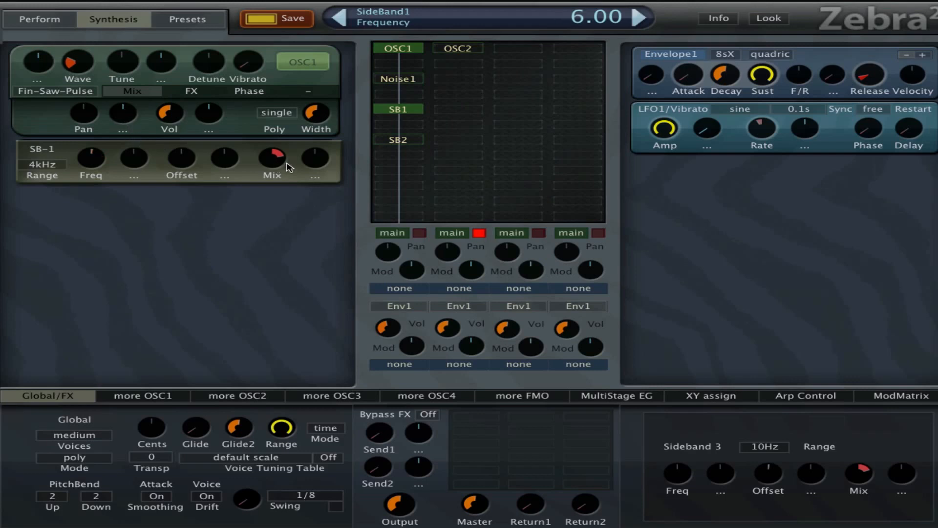
pyautogui.moveTo(288, 166); pyautogui.dragTo(288, 142)
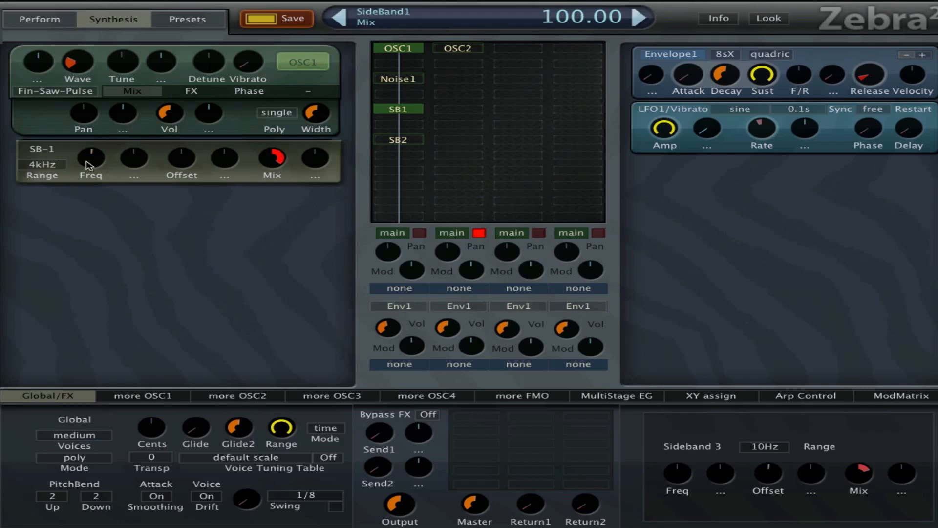
# - Set SB-1's offset to 52, switch its range to 200Hz, and lower the offset to -74 while adjusting the frequency
pyautogui.moveTo(88, 165); pyautogui.dragTo(180, 131)
pyautogui.click(57, 175)
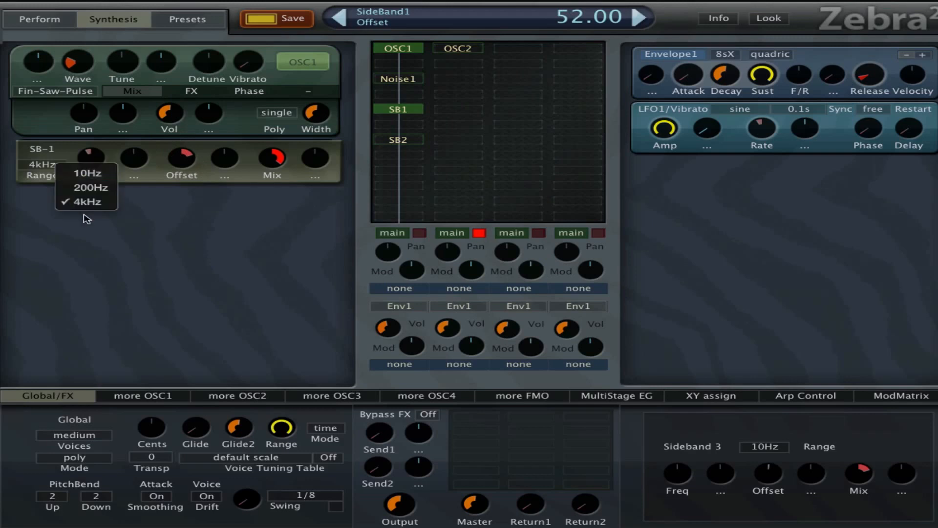
pyautogui.click(91, 188)
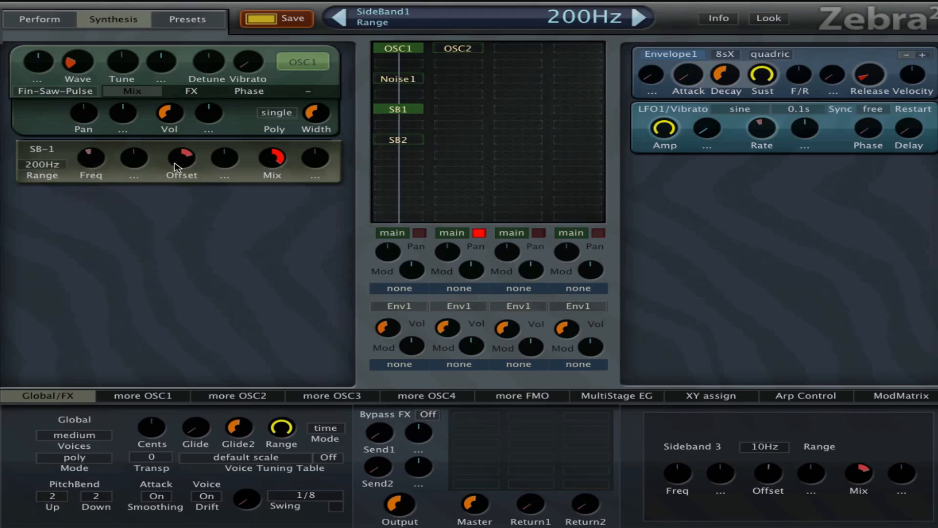
pyautogui.moveTo(176, 167); pyautogui.dragTo(189, 224)
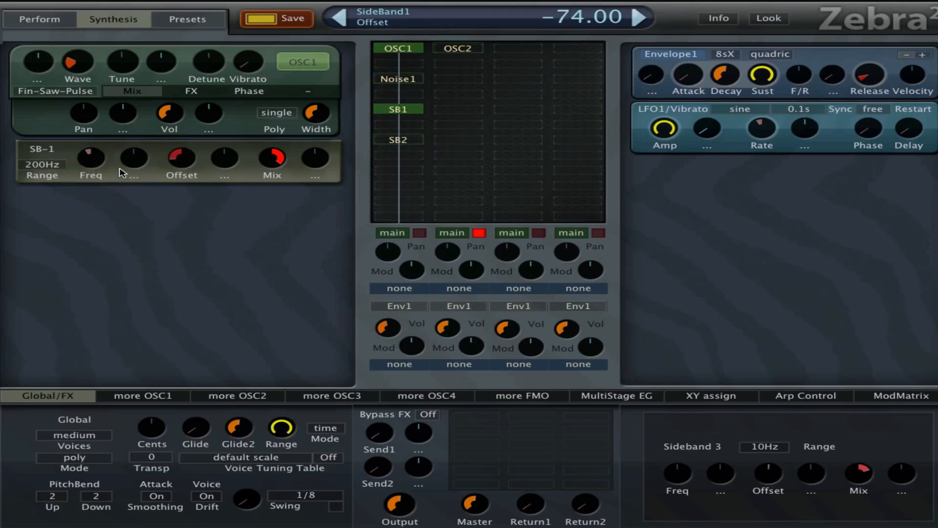
pyautogui.moveTo(91, 163); pyautogui.dragTo(111, 116)
# - Switch SB-1's range to 10Hz, bring its offset close to zero and set its frequency to -10
pyautogui.click(59, 174)
pyautogui.click(87, 169)
pyautogui.moveTo(171, 153); pyautogui.dragTo(182, 128)
pyautogui.moveTo(93, 164); pyautogui.dragTo(94, 192)
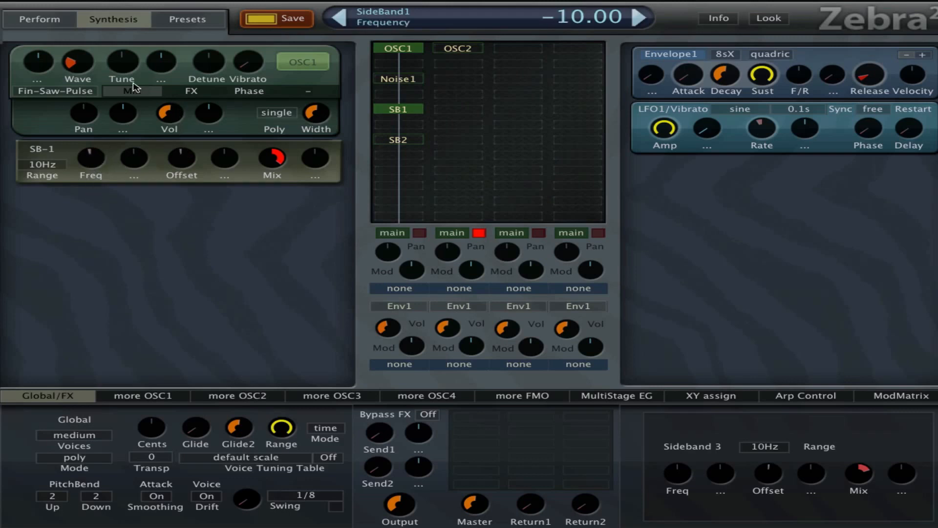
# - Raise the tuning of OSC1 and set Envelope1's attack to 46
pyautogui.moveTo(133, 83); pyautogui.dragTo(138, 28)
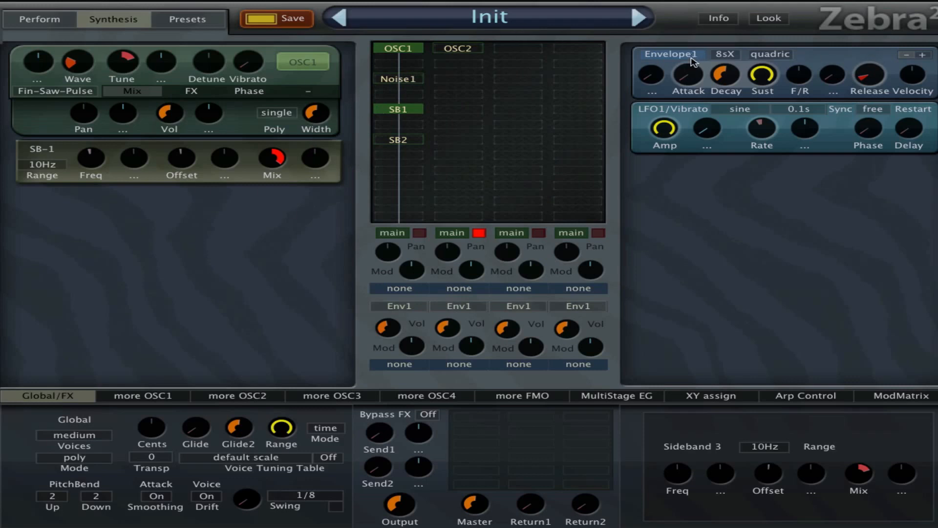
pyautogui.moveTo(693, 72); pyautogui.dragTo(718, 94)
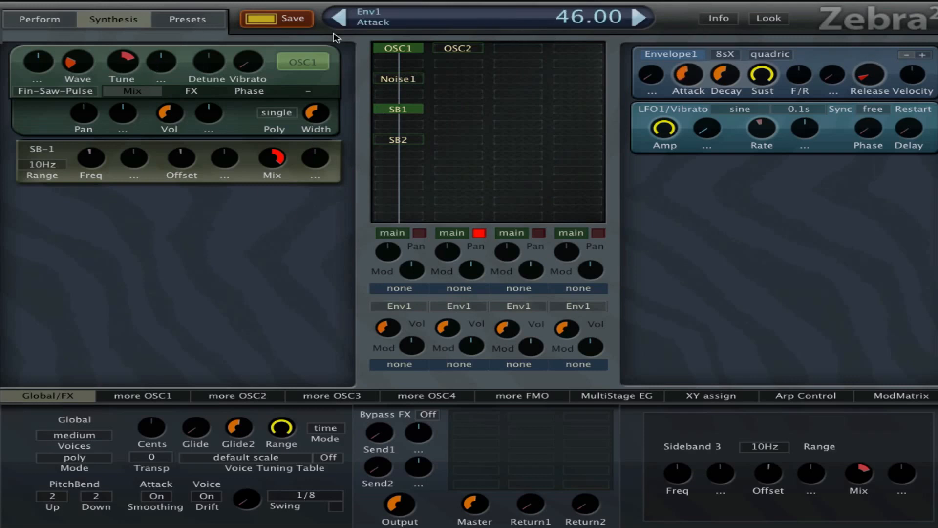
# - With SB1 bypassed, lower the first lane's volume to 28 and set Envelope1's attack to 68 and release to 33.50
pyautogui.click(404, 114)
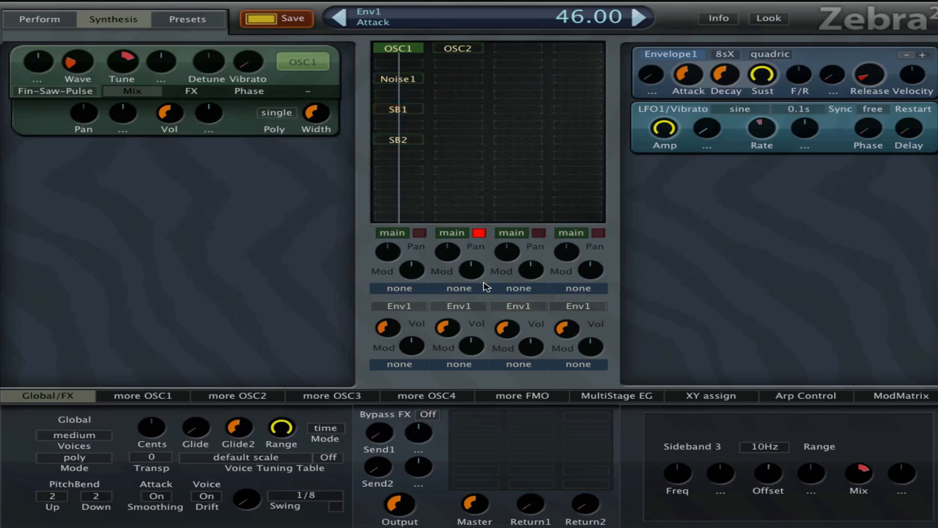
pyautogui.moveTo(381, 335); pyautogui.dragTo(376, 362)
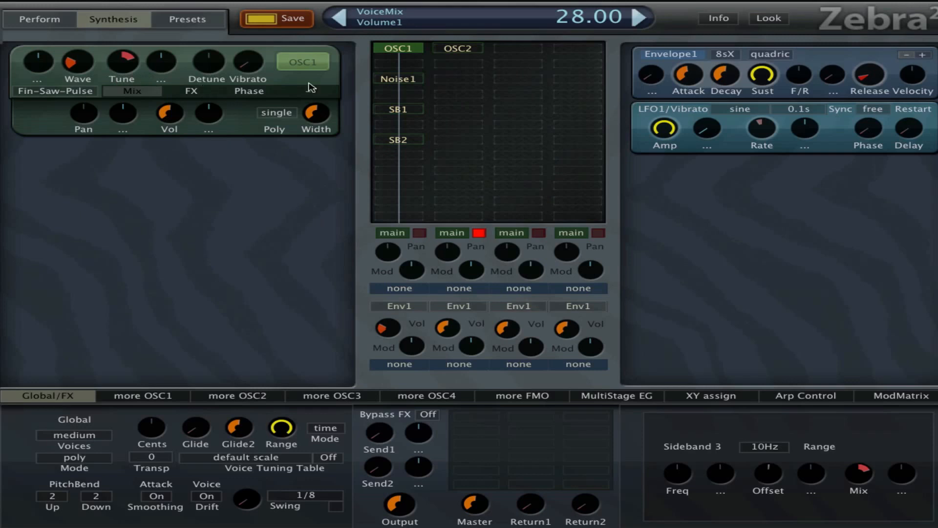
pyautogui.moveTo(698, 73); pyautogui.dragTo(714, 33)
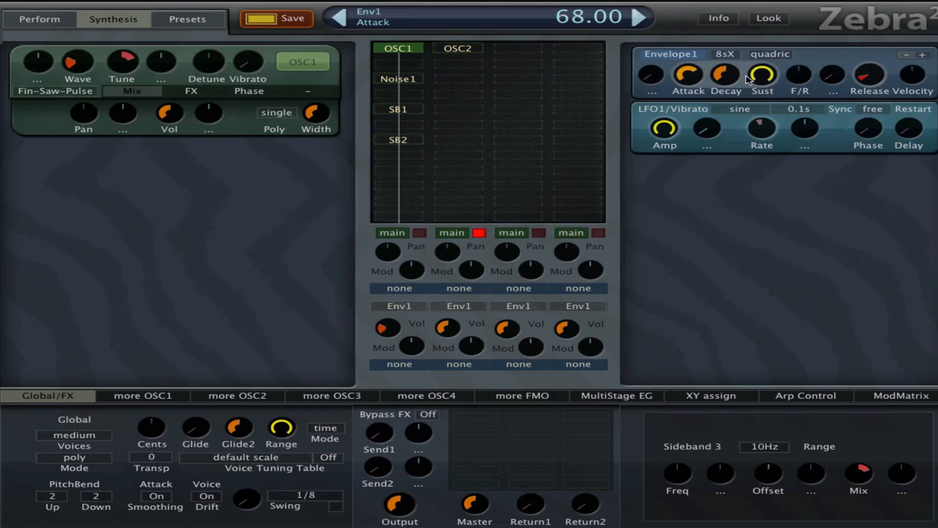
pyautogui.moveTo(870, 64); pyautogui.dragTo(842, 65)
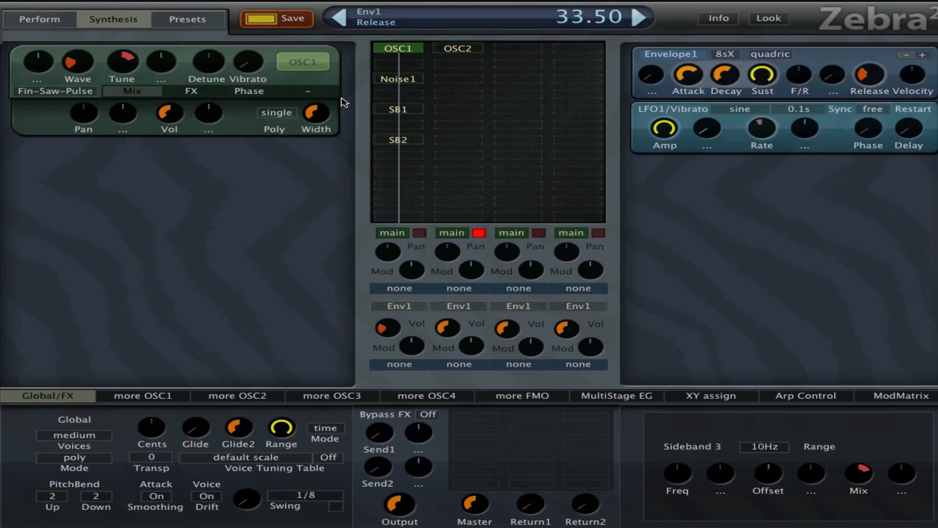
# - Assign the Bandworks effect to OSC1's FX1 slot and set its value to -26
pyautogui.click(200, 95)
pyautogui.click(100, 116)
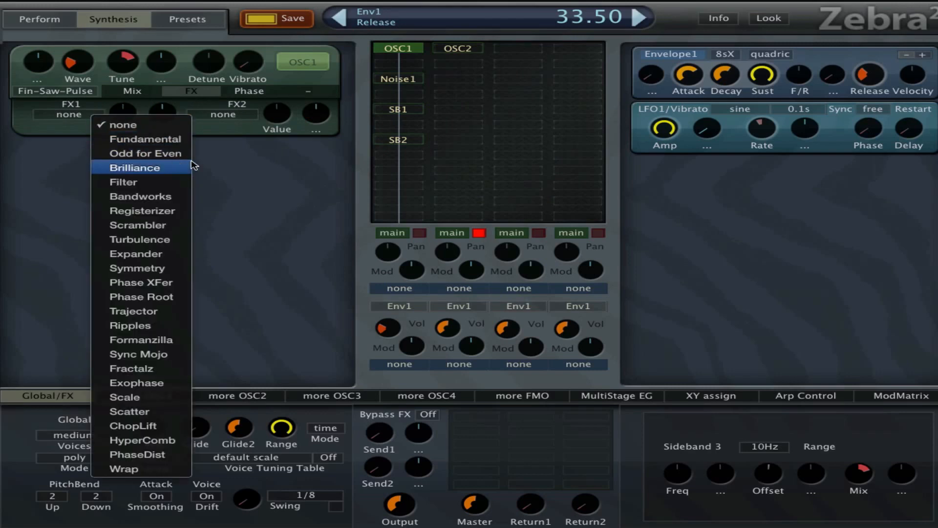
pyautogui.click(184, 197)
pyautogui.moveTo(128, 118)
pyautogui.mouseDown()
pyautogui.moveTo(119, 138)
pyautogui.moveTo(135, 88)
pyautogui.moveTo(123, 107)
pyautogui.moveTo(135, 116)
pyautogui.mouseUp()
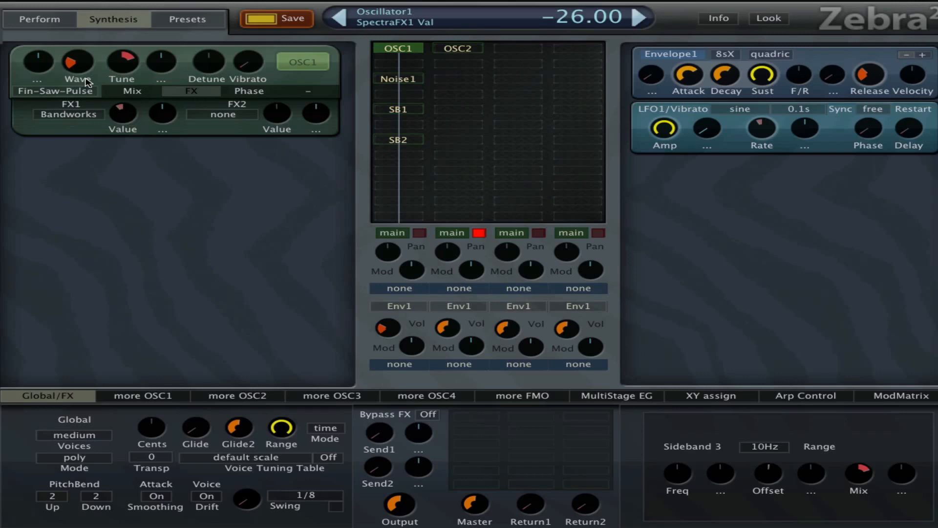
# - Set OSC1's vibrato to 30.50, poly mode to quad and volume to 60, and increase its width
pyautogui.click(141, 90)
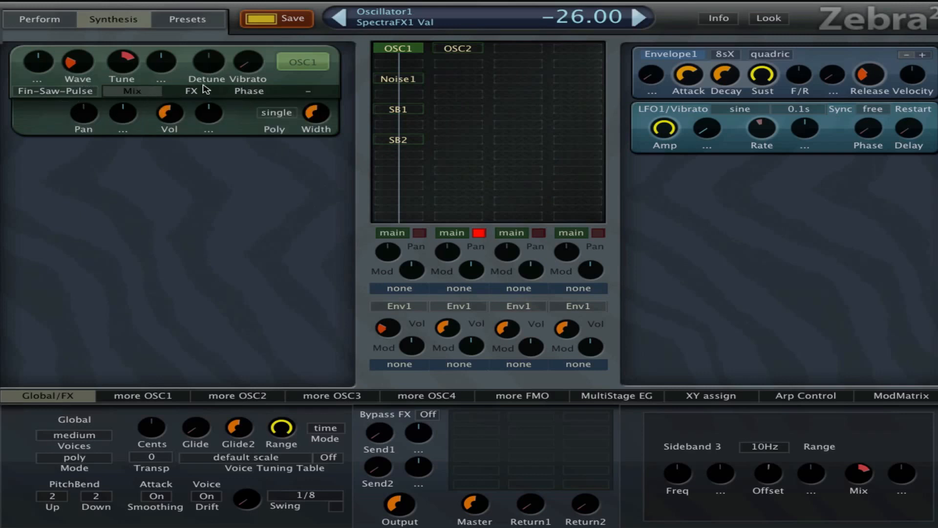
pyautogui.moveTo(248, 70); pyautogui.dragTo(223, 12)
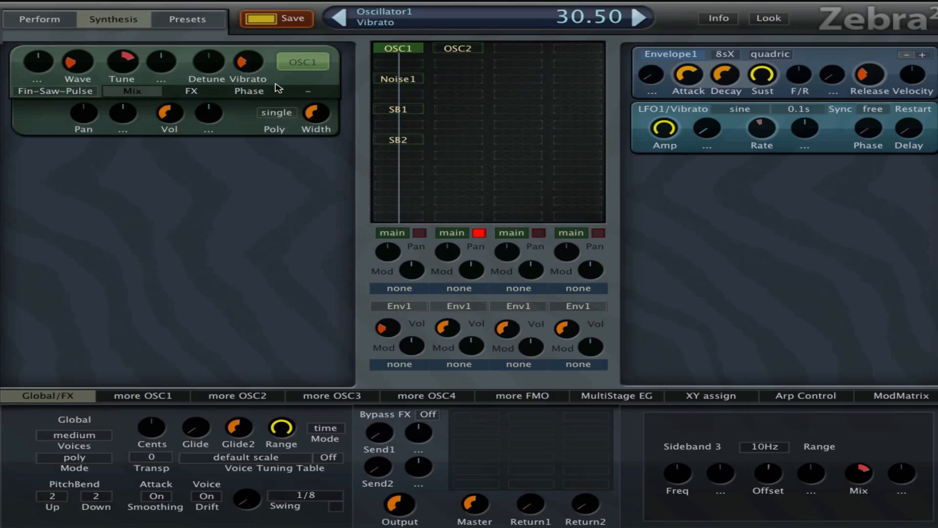
pyautogui.click(287, 123)
pyautogui.click(318, 150)
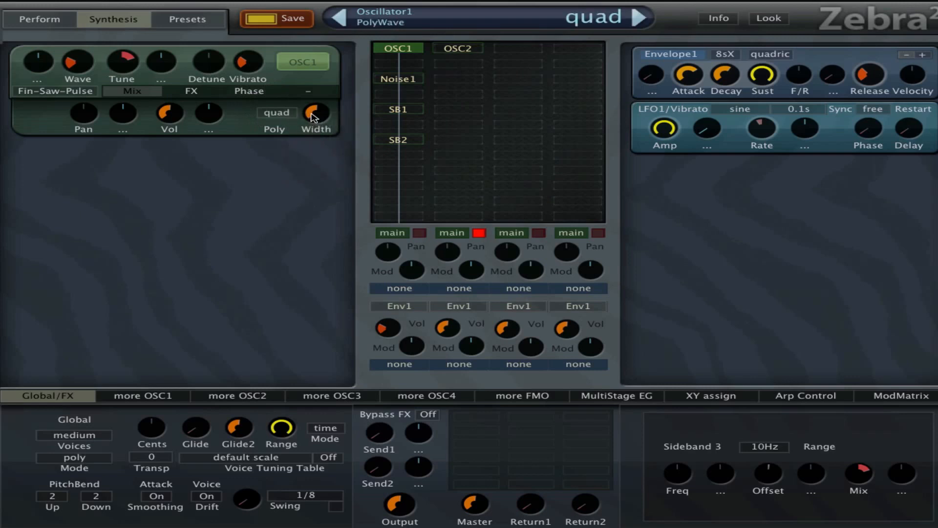
pyautogui.moveTo(315, 113); pyautogui.dragTo(317, 76)
pyautogui.moveTo(168, 109); pyautogui.dragTo(188, 128)
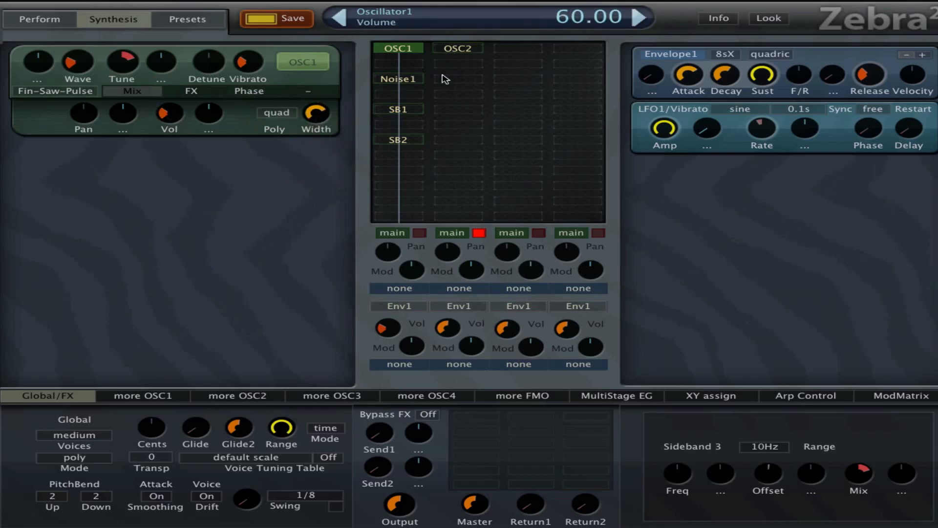
# - Reactivate SB1, reduce its mix, and set its frequency to 34 and offset to 64
pyautogui.click(404, 111)
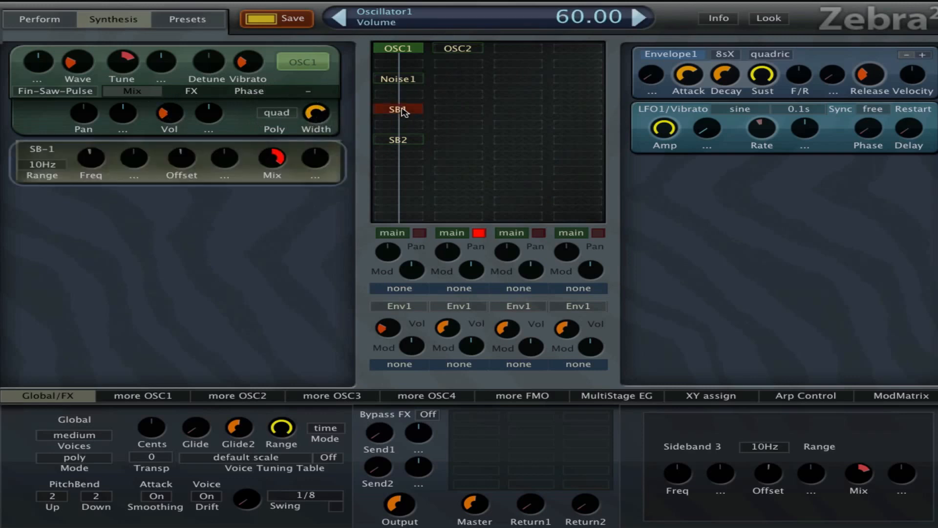
pyautogui.moveTo(270, 158)
pyautogui.mouseDown()
pyautogui.moveTo(283, 178)
pyautogui.moveTo(281, 155)
pyautogui.mouseUp()
pyautogui.moveTo(91, 157); pyautogui.dragTo(115, 132)
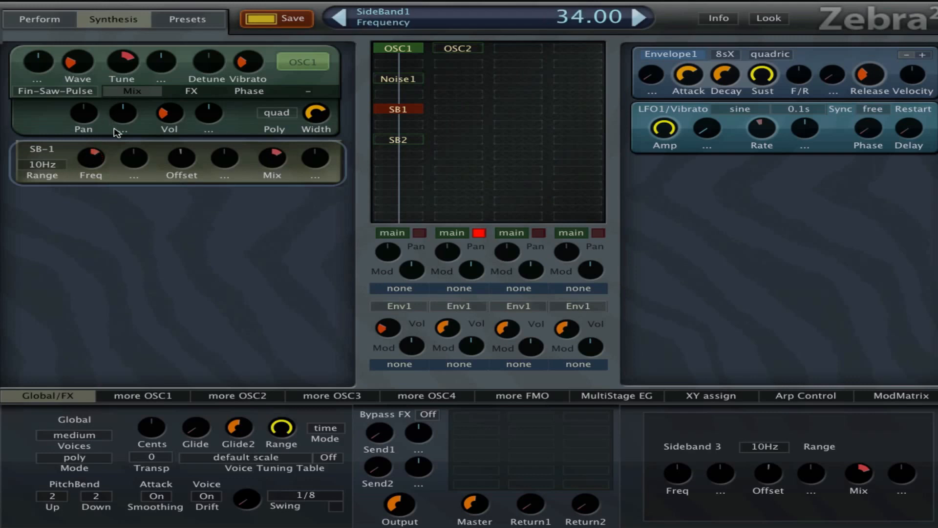
pyautogui.moveTo(181, 157); pyautogui.dragTo(184, 125)
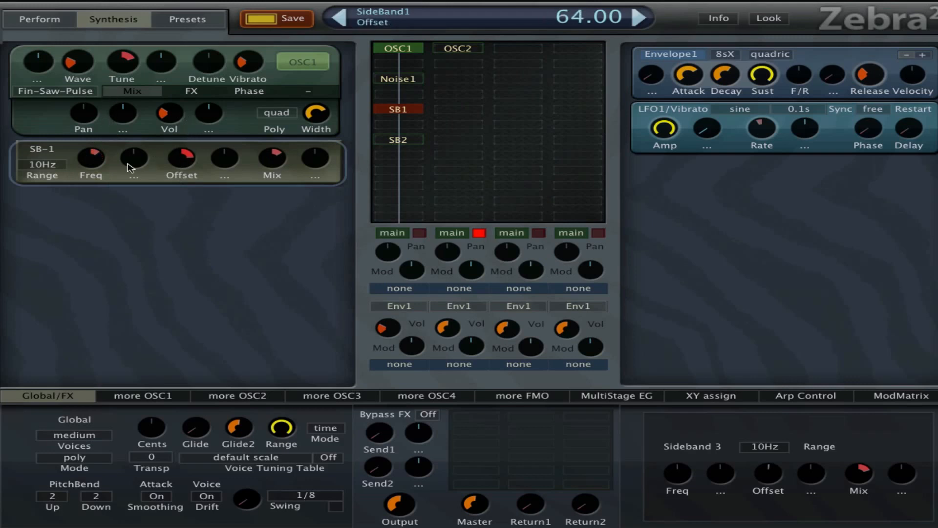
# - Switch SB-1's range to 200Hz, set its mix to -12, and change the range to 4kHz
pyautogui.click(56, 165)
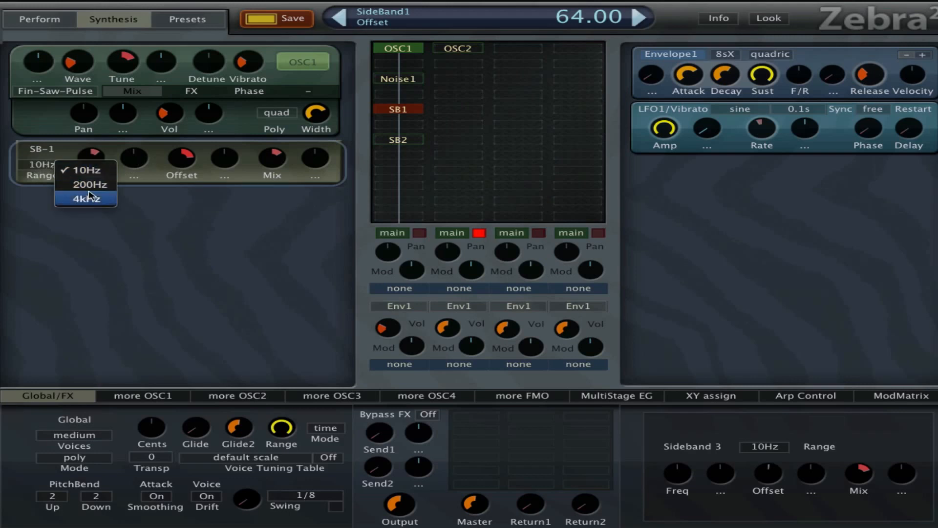
pyautogui.click(73, 185)
pyautogui.moveTo(277, 166); pyautogui.dragTo(282, 187)
pyautogui.click(53, 170)
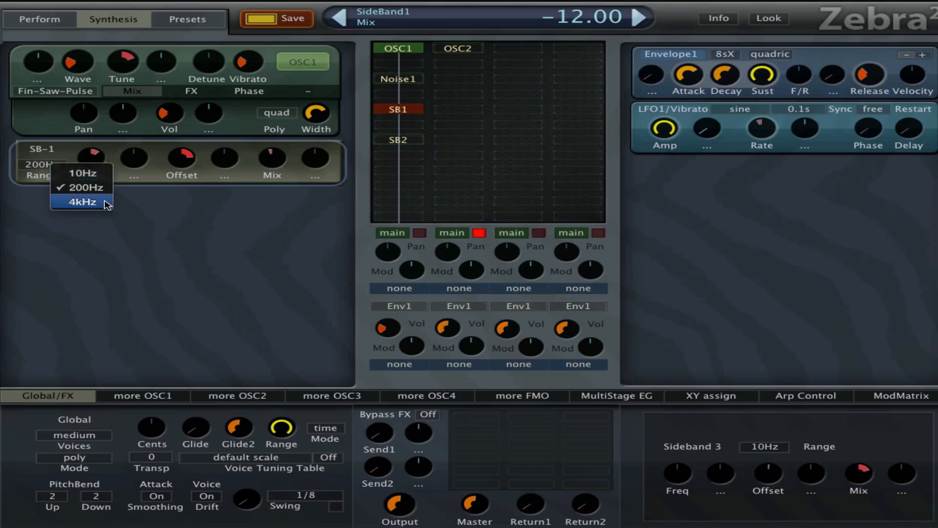
pyautogui.click(83, 202)
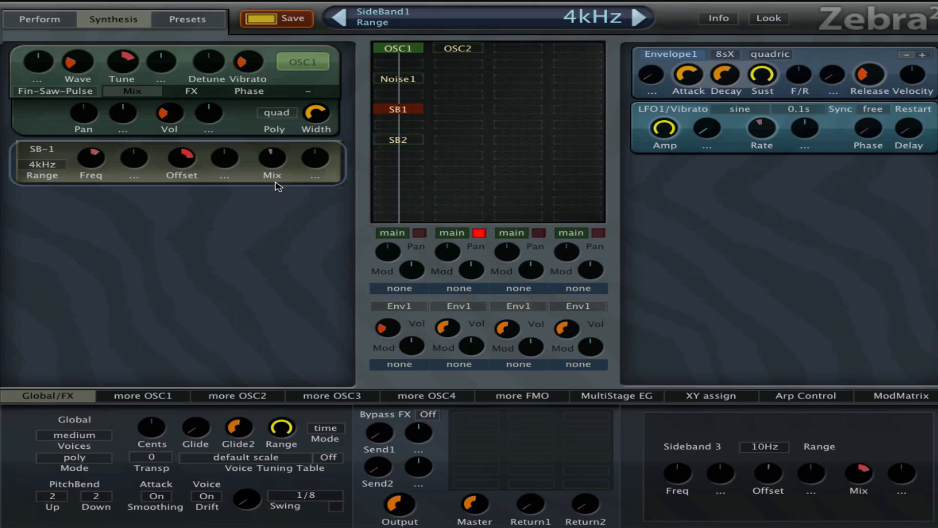
# - Raise SB-1's mix to maximum, switch its range to 10Hz, lower the offset below zero and set the frequency to 100
pyautogui.moveTo(269, 165); pyautogui.dragTo(286, 119)
pyautogui.click(50, 168)
pyautogui.click(78, 173)
pyautogui.moveTo(185, 165); pyautogui.dragTo(216, 221)
pyautogui.moveTo(85, 161); pyautogui.dragTo(122, 115)
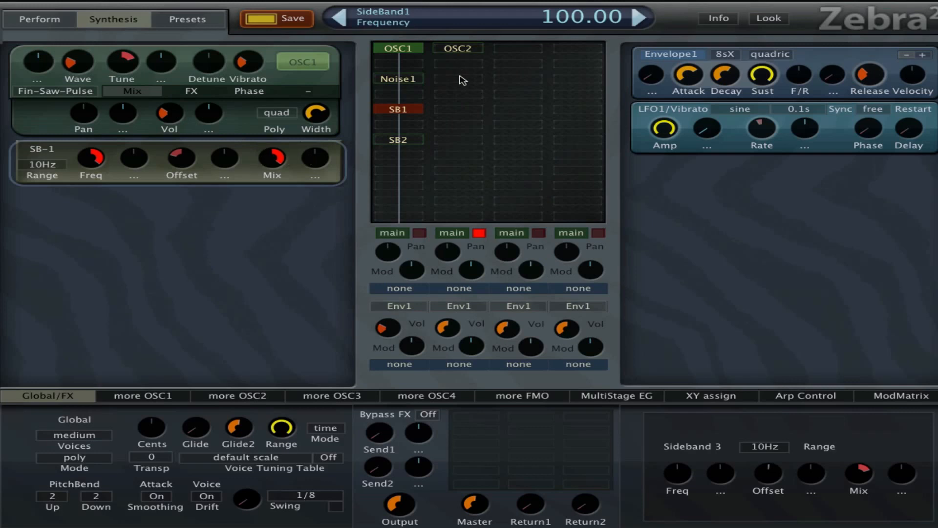
# - Mute OSC1, activate Noise1 and set the noise volume to 50
pyautogui.click(413, 51)
pyautogui.click(412, 81)
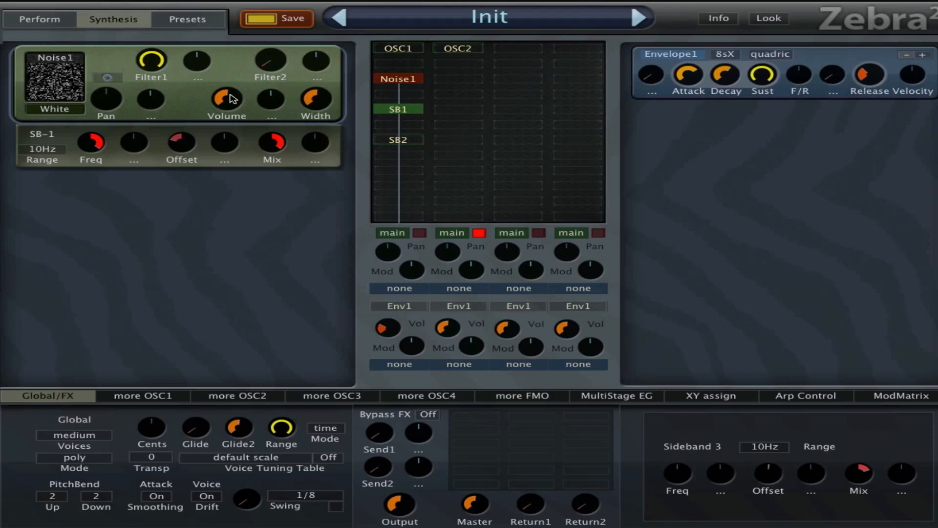
pyautogui.moveTo(233, 99)
pyautogui.mouseDown()
pyautogui.moveTo(239, 123)
pyautogui.moveTo(236, 100)
pyautogui.mouseUp()
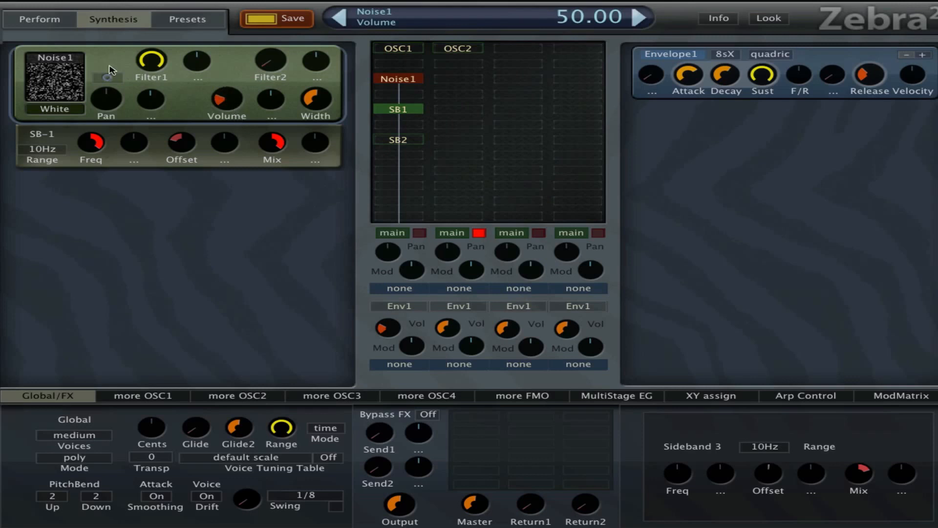
# - Reset SB-1's frequency and offset to 0 and reduce its mix to 18
pyautogui.moveTo(94, 147); pyautogui.dragTo(105, 178)
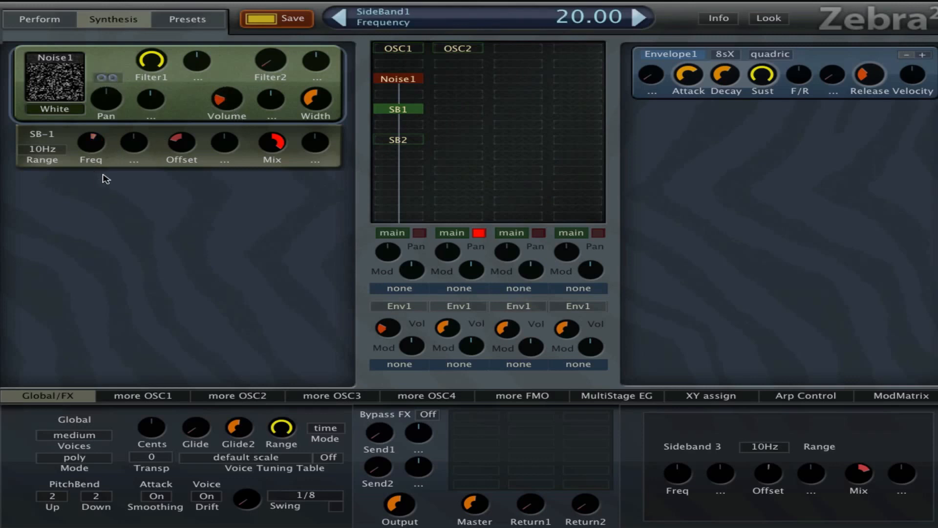
pyautogui.doubleClick(104, 148)
pyautogui.doubleClick(185, 144)
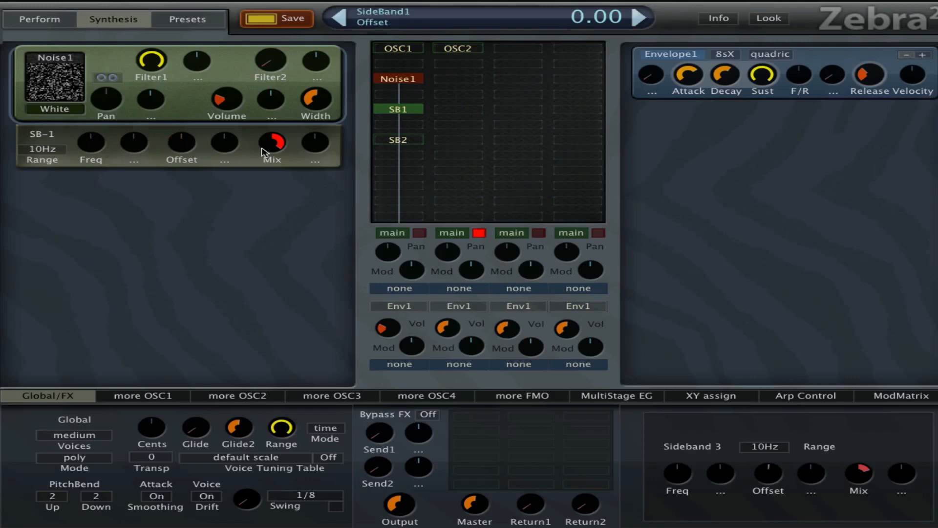
pyautogui.moveTo(276, 145); pyautogui.dragTo(285, 184)
pyautogui.rightClick(229, 142)
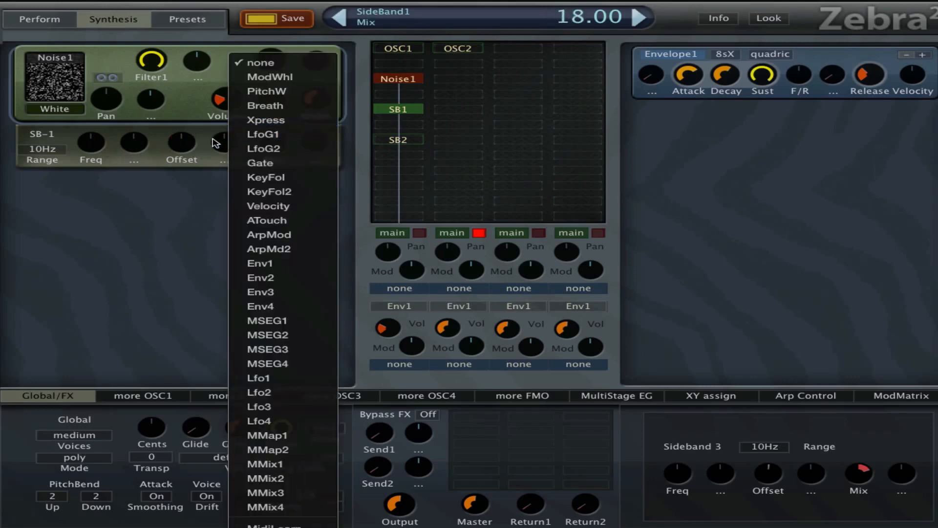
pyautogui.click(188, 147)
# - Set SB-1's offset to -42 and range to 4kHz, and change Noise1's type to Pink
pyautogui.moveTo(194, 147)
pyautogui.mouseDown()
pyautogui.moveTo(187, 97)
pyautogui.moveTo(182, 171)
pyautogui.moveTo(206, 91)
pyautogui.moveTo(180, 141)
pyautogui.mouseUp()
pyautogui.click(38, 159)
pyautogui.click(58, 186)
pyautogui.click(78, 110)
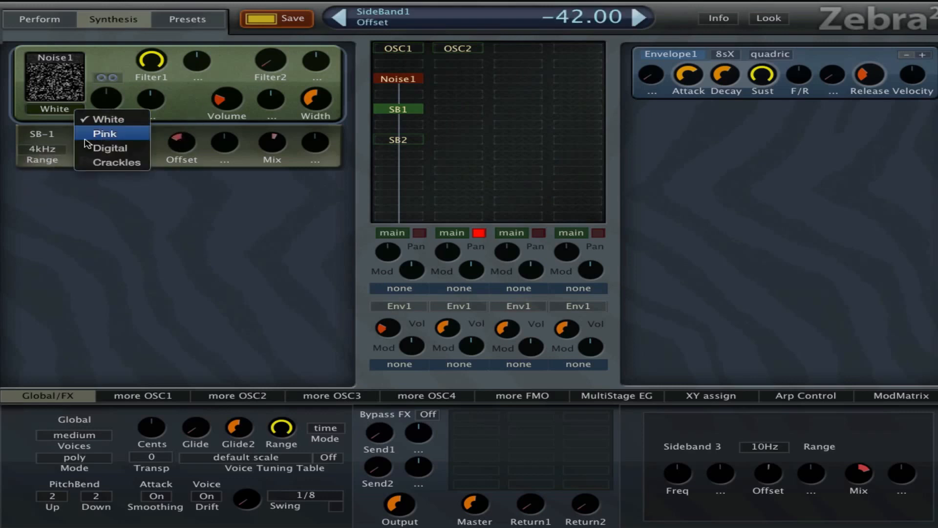
pyautogui.click(97, 136)
# - Sweep SB-1's frequency to 100 and offset to 72, raise the mix to maximum, and settle on offset 0 and frequency 74
pyautogui.moveTo(97, 142); pyautogui.dragTo(119, 92)
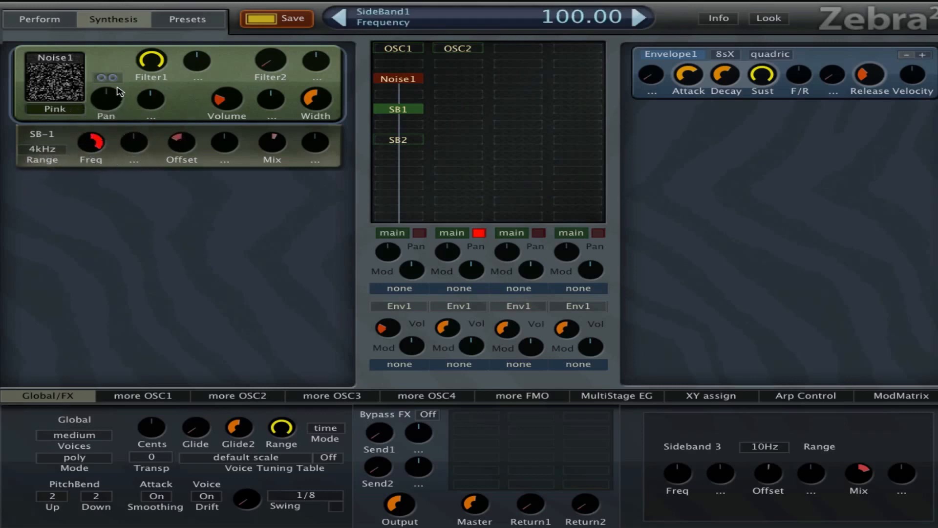
pyautogui.moveTo(170, 147); pyautogui.dragTo(194, 90)
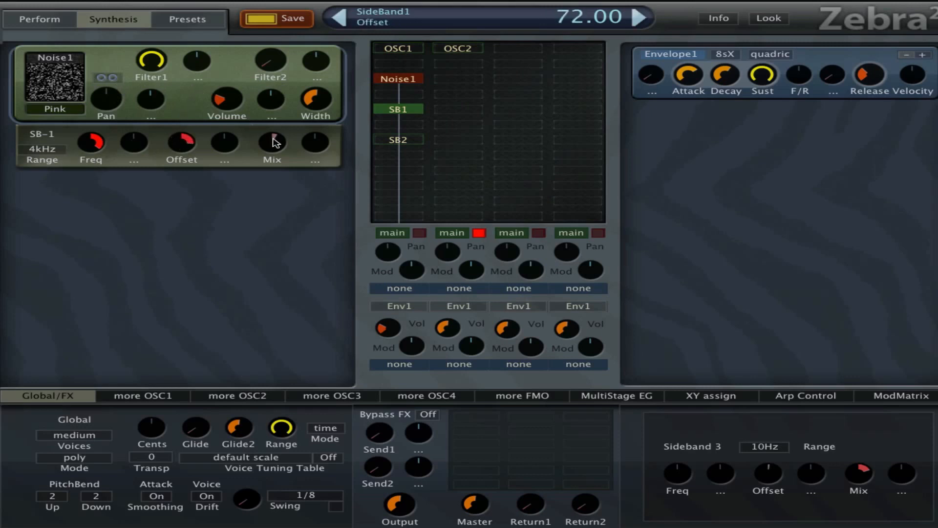
pyautogui.moveTo(275, 141); pyautogui.dragTo(275, 117)
pyautogui.moveTo(182, 142); pyautogui.dragTo(181, 174)
pyautogui.moveTo(105, 154); pyautogui.dragTo(151, 146)
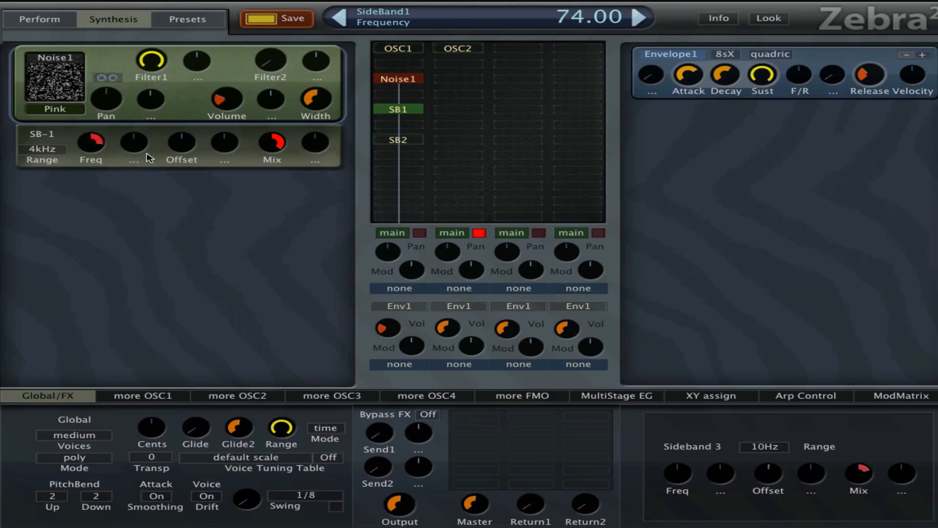
pyautogui.rightClick(133, 143)
pyautogui.click(43, 218)
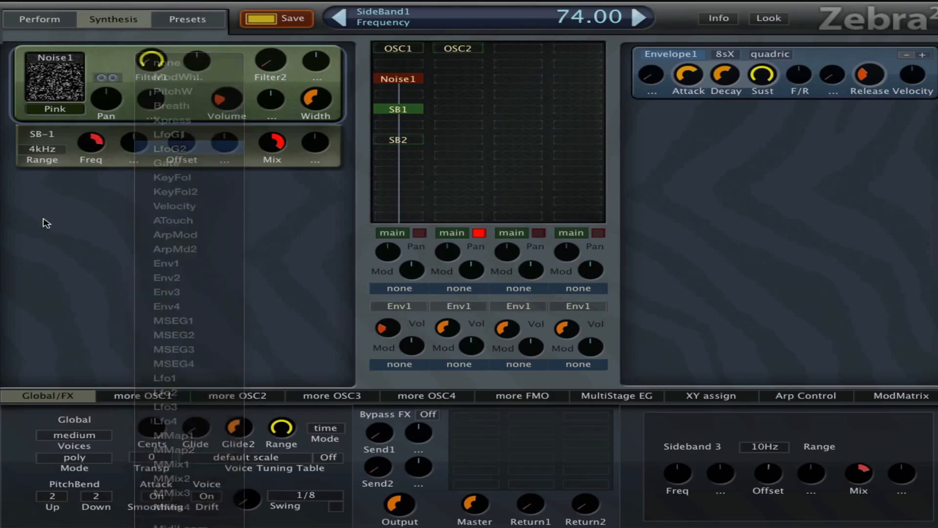
pyautogui.rightClick(205, 148)
pyautogui.click(155, 227)
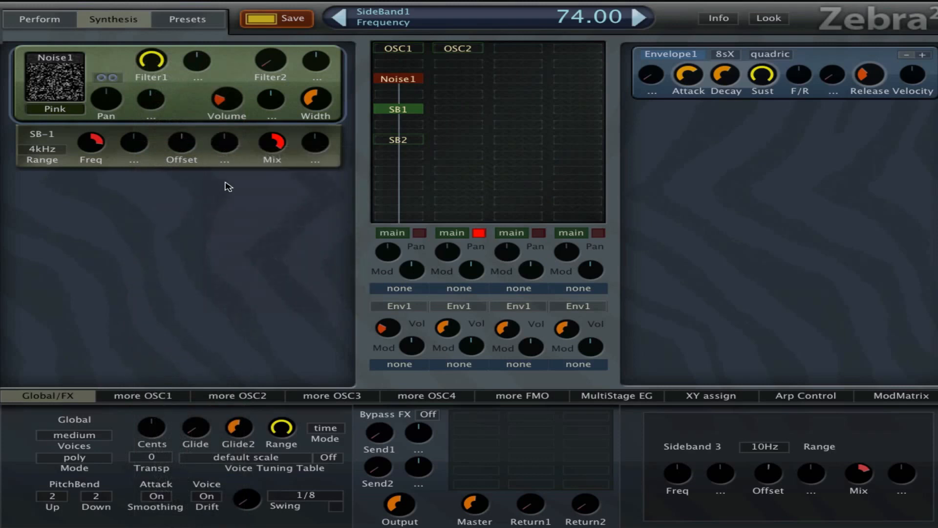
# - Assign Lfo2 to modulate SB-1's offset, with a user waveform, gate restart and 1/16 sync
pyautogui.rightClick(229, 148)
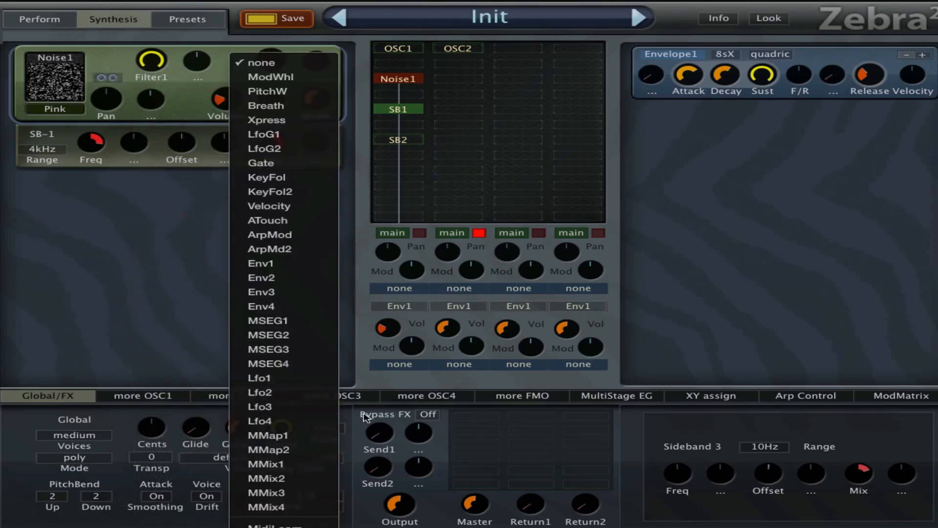
pyautogui.click(314, 392)
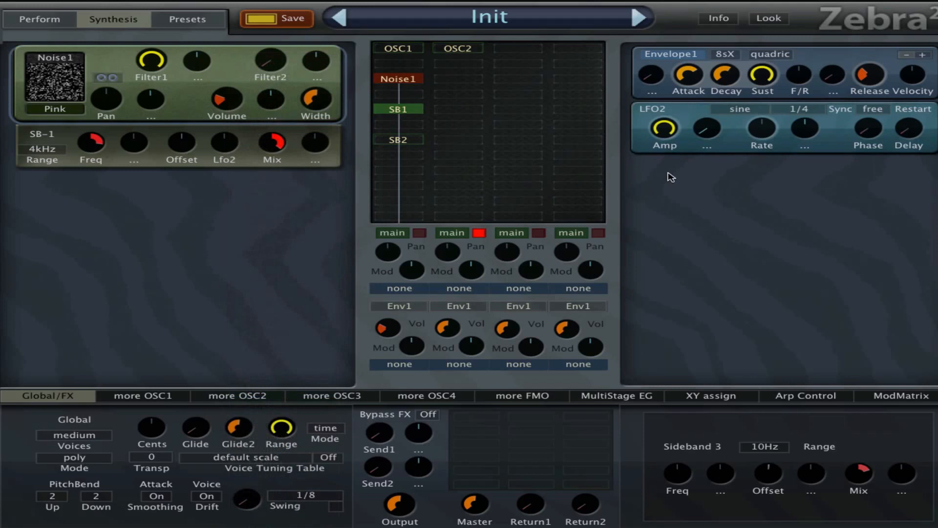
pyautogui.click(743, 103)
pyautogui.click(791, 229)
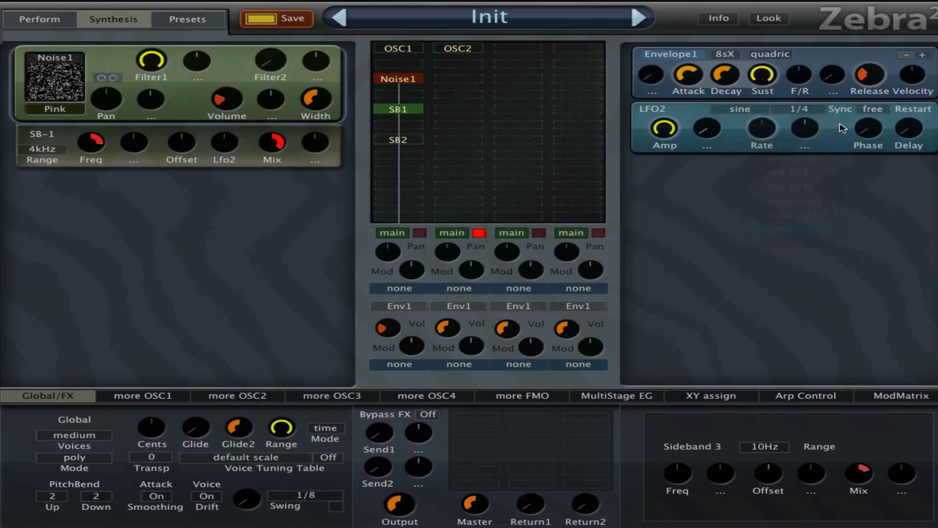
pyautogui.click(874, 112)
pyautogui.click(890, 131)
pyautogui.click(821, 111)
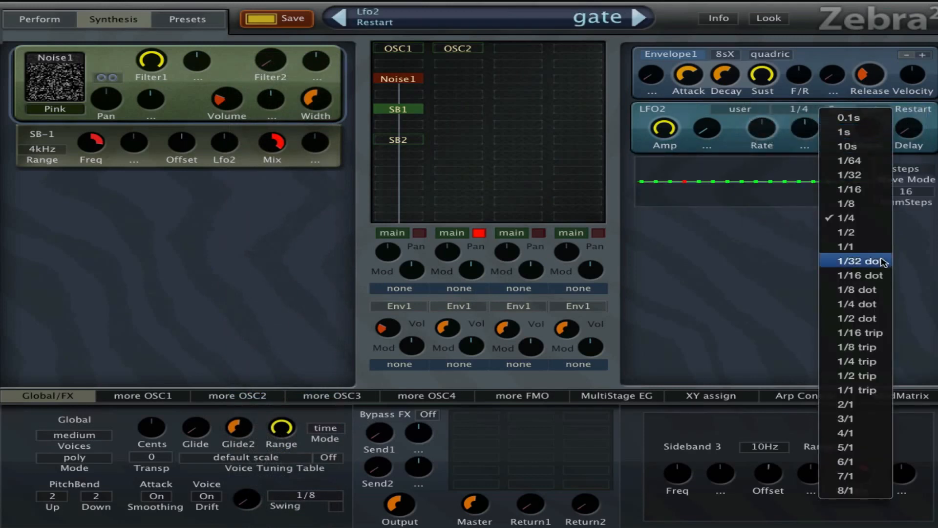
pyautogui.click(872, 189)
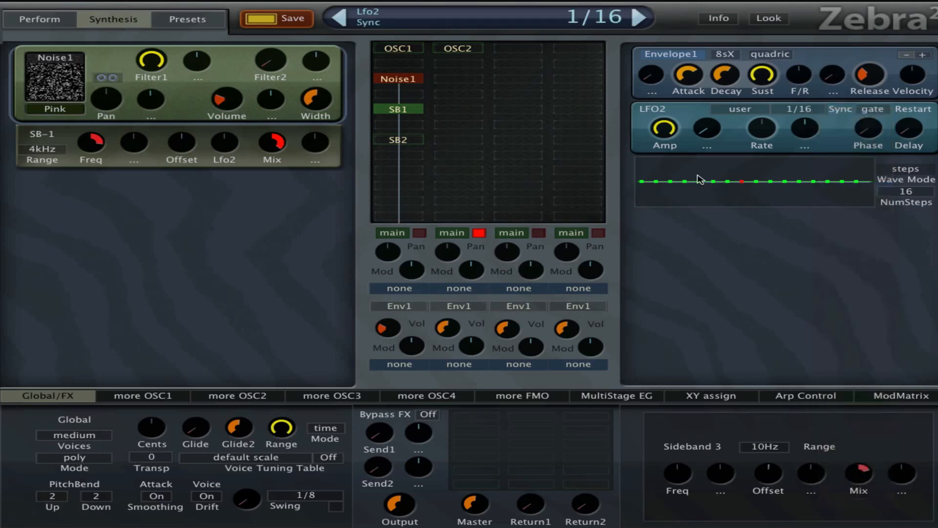
# - Draw an LFO2 step pattern with steps 2, 6, 9, 11 and 16 raised and steps 8 and 14 lowered
pyautogui.click(667, 163)
pyautogui.click(720, 167)
pyautogui.click(719, 163)
pyautogui.click(747, 195)
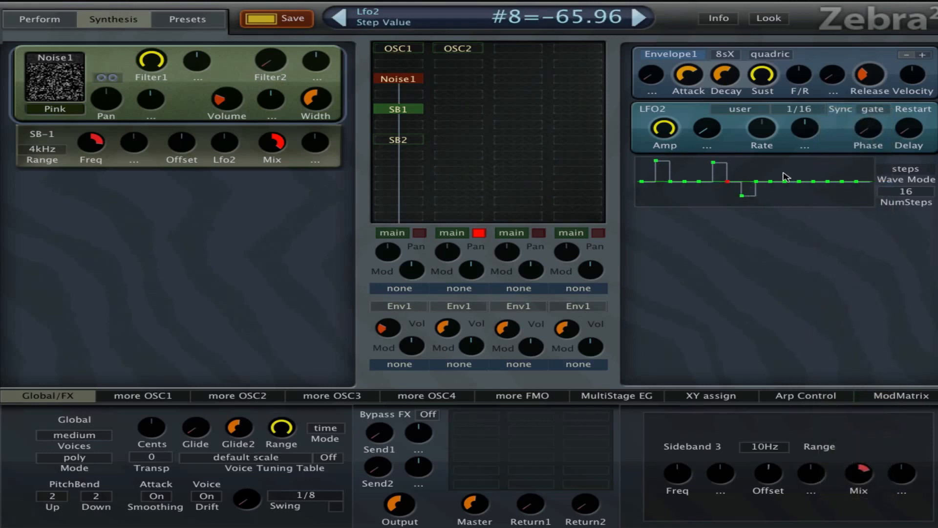
pyautogui.click(791, 162)
pyautogui.click(828, 194)
pyautogui.click(856, 162)
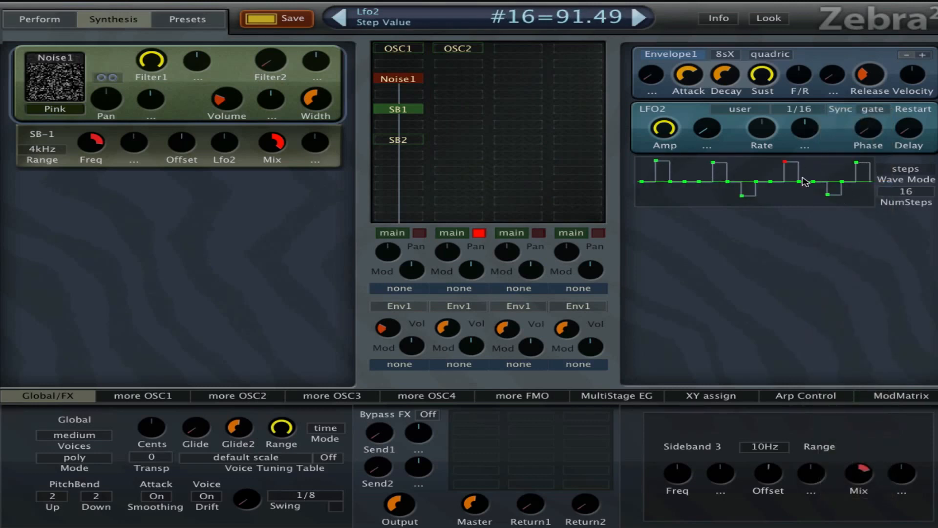
pyautogui.click(756, 169)
# - Raise the Lfo2 depth on SB-1's offset to 70 and beyond, and set Envelope1's attack to 0 with a shorter release
pyautogui.moveTo(218, 150); pyautogui.dragTo(241, 126)
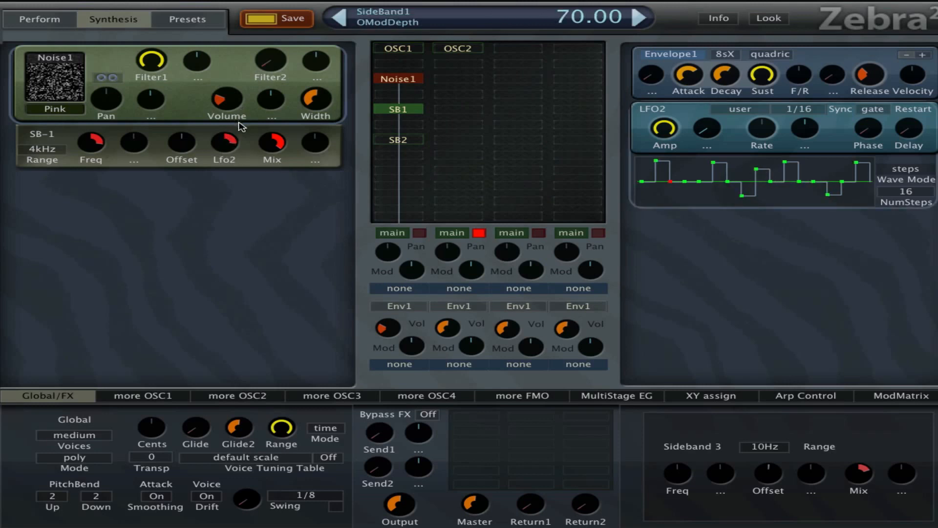
pyautogui.moveTo(232, 162); pyautogui.dragTo(238, 143)
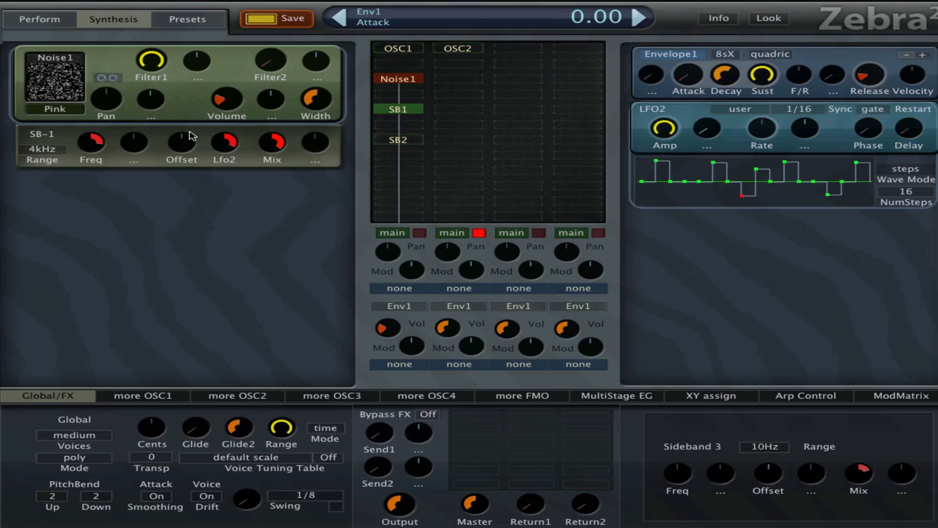
# - Assign Lfo3 to modulate SB-1's frequency, with a user waveform, gate restart and 1/16 sync
pyautogui.click(132, 143)
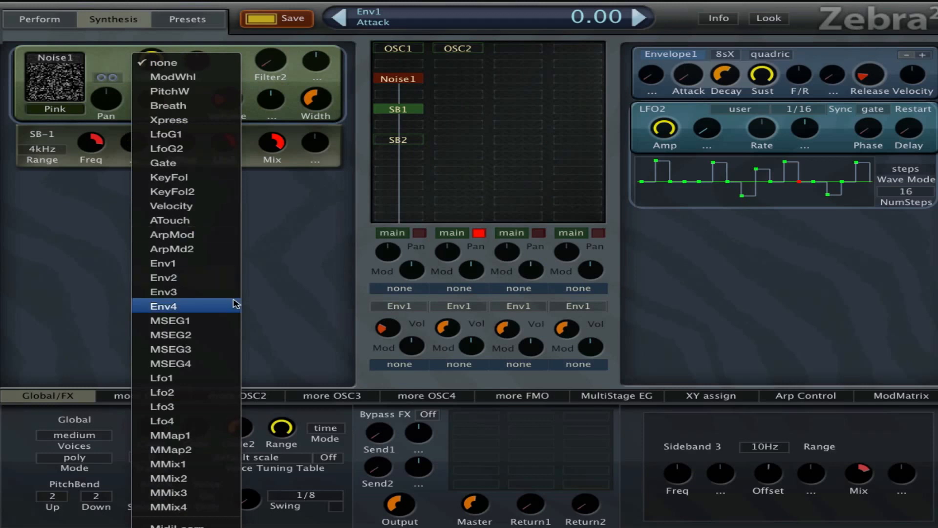
pyautogui.click(232, 408)
pyautogui.click(764, 217)
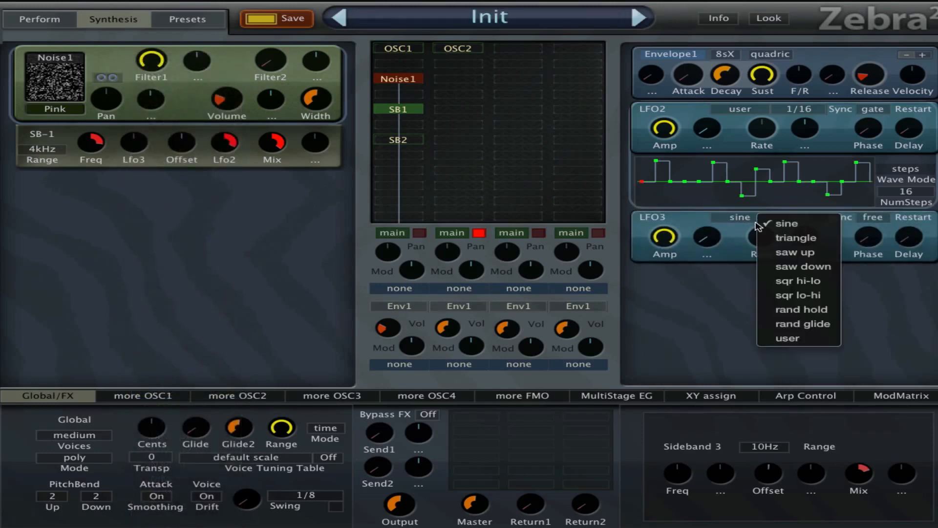
pyautogui.click(831, 342)
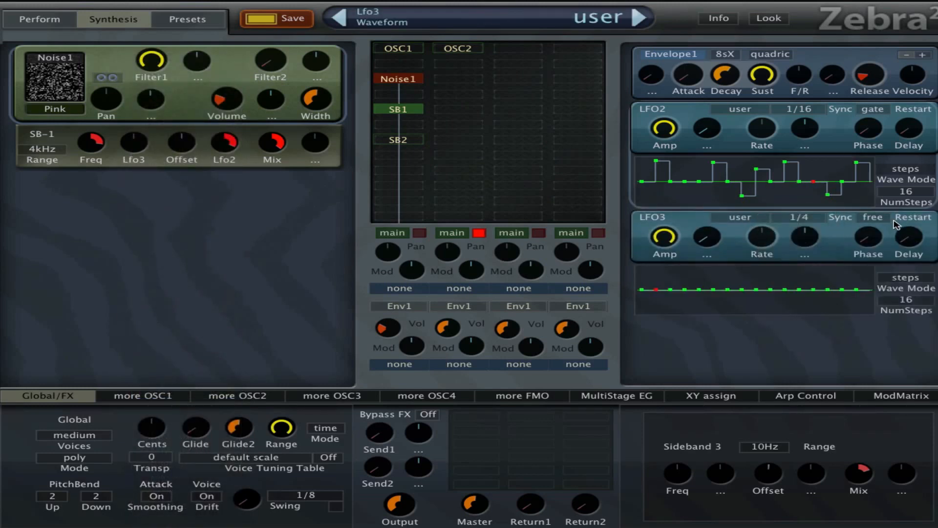
pyautogui.click(876, 219)
pyautogui.click(910, 244)
pyautogui.click(801, 217)
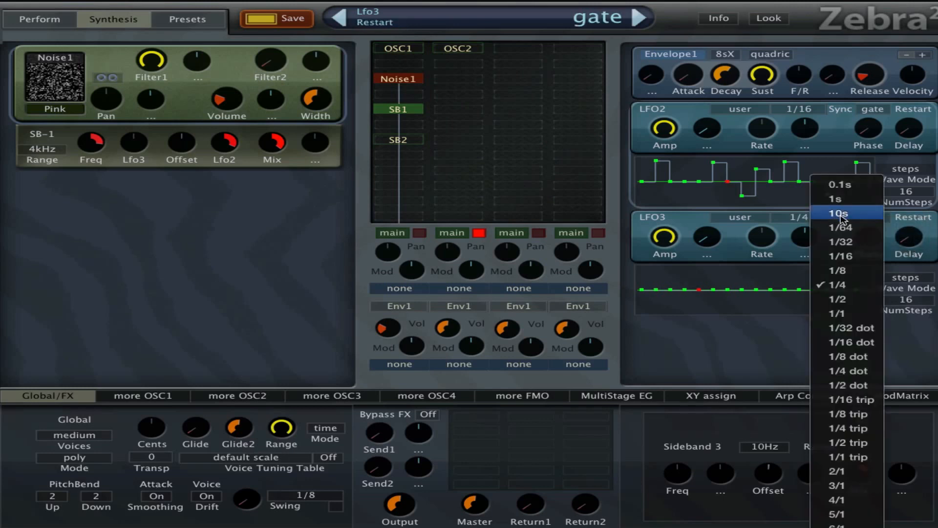
pyautogui.click(831, 252)
# - Draw an LFO3 pattern with steps 2, 8, 9, 13, 14 and 16 raised and step 5 lowered, and set its frequency modulation depth to -68
pyautogui.click(662, 276)
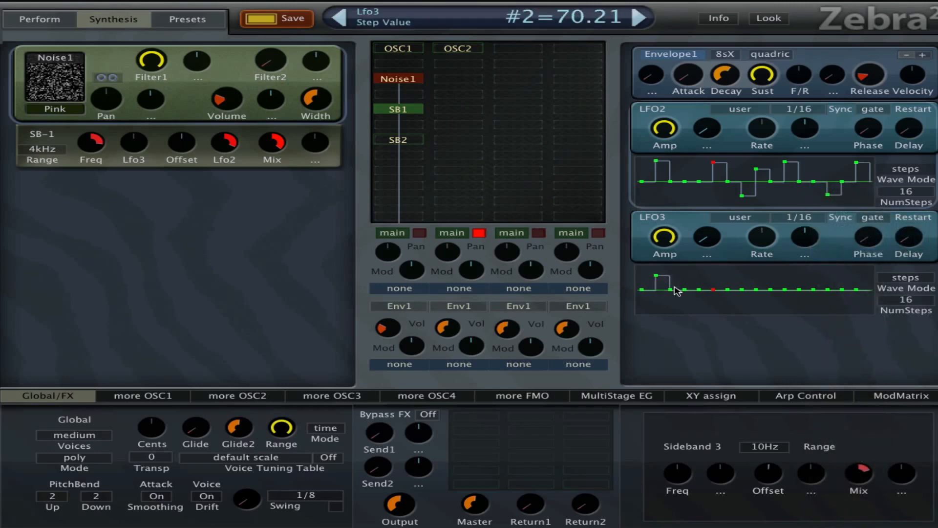
pyautogui.click(703, 305)
pyautogui.moveTo(747, 272)
pyautogui.mouseDown()
pyautogui.moveTo(831, 279)
pyautogui.moveTo(856, 271)
pyautogui.mouseUp()
pyautogui.moveTo(132, 142); pyautogui.dragTo(136, 172)
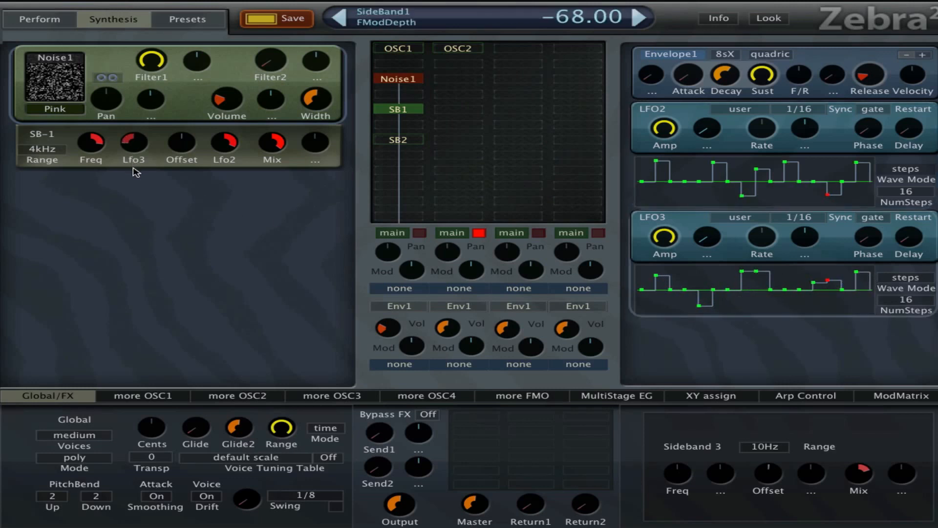
# - Set SB-1's mix to 100 and range to 200Hz, turn the Lfo2 depth negative, and set the Lfo3 depth to 100
pyautogui.moveTo(277, 150); pyautogui.dragTo(252, 35)
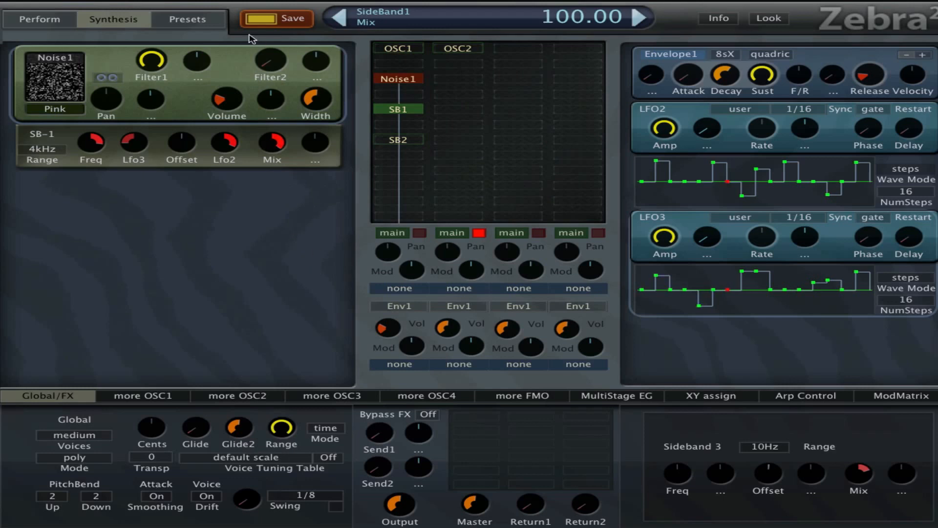
pyautogui.click(56, 149)
pyautogui.click(85, 174)
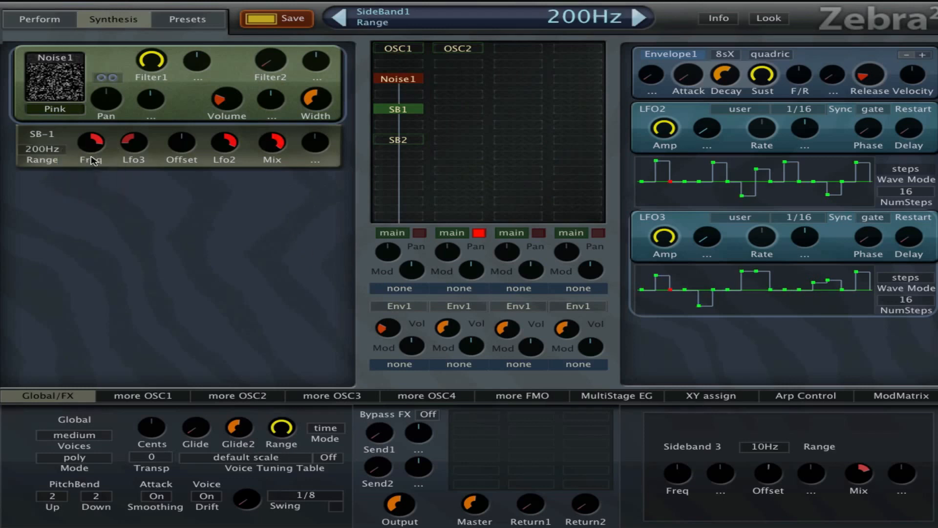
pyautogui.moveTo(238, 155); pyautogui.dragTo(243, 237)
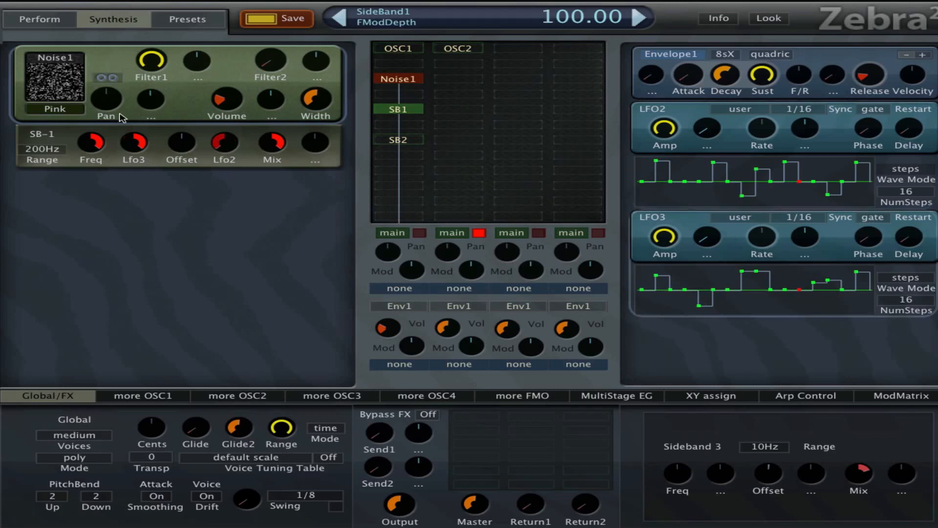
# - Try SB-1's 10Hz range with frequency at 100, switch to 4kHz, reduce the Lfo3 depth and set the Lfo2 depth to -100
pyautogui.click(68, 151)
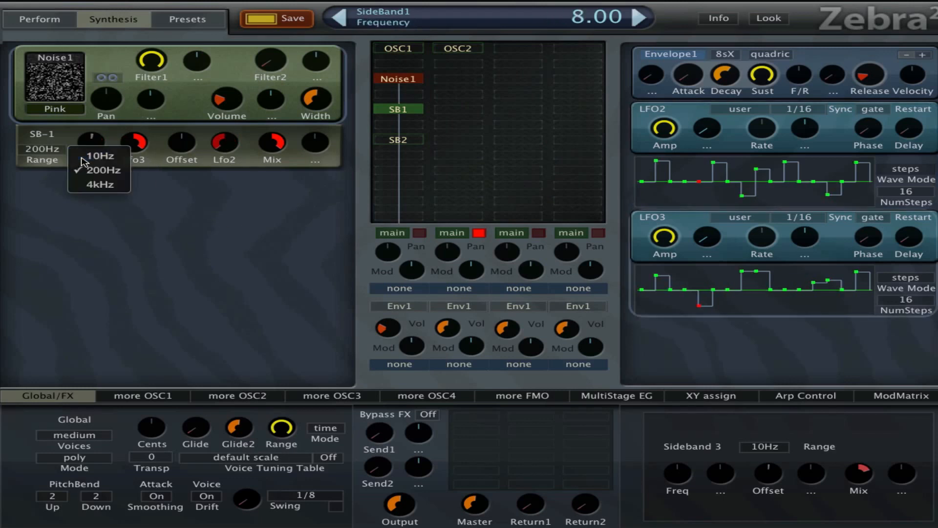
pyautogui.click(88, 155)
pyautogui.click(50, 163)
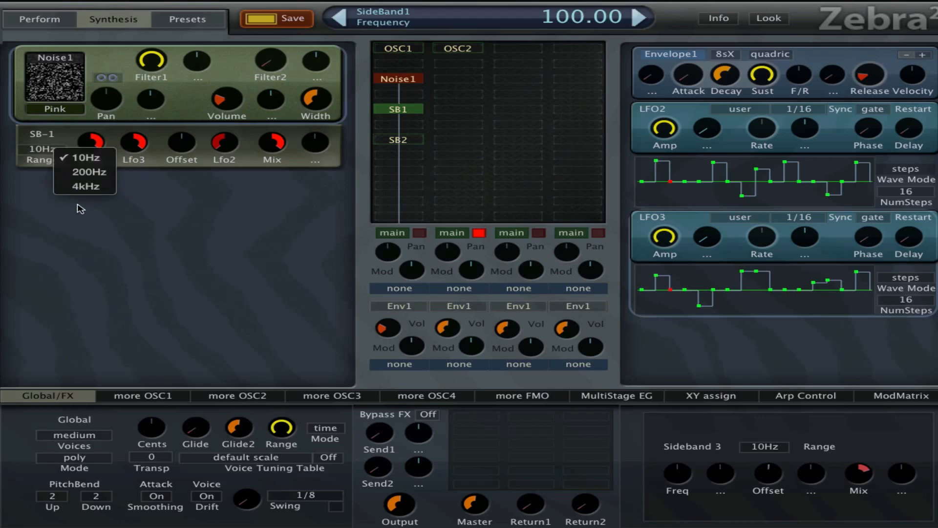
pyautogui.click(80, 186)
pyautogui.moveTo(140, 141); pyautogui.dragTo(235, 161)
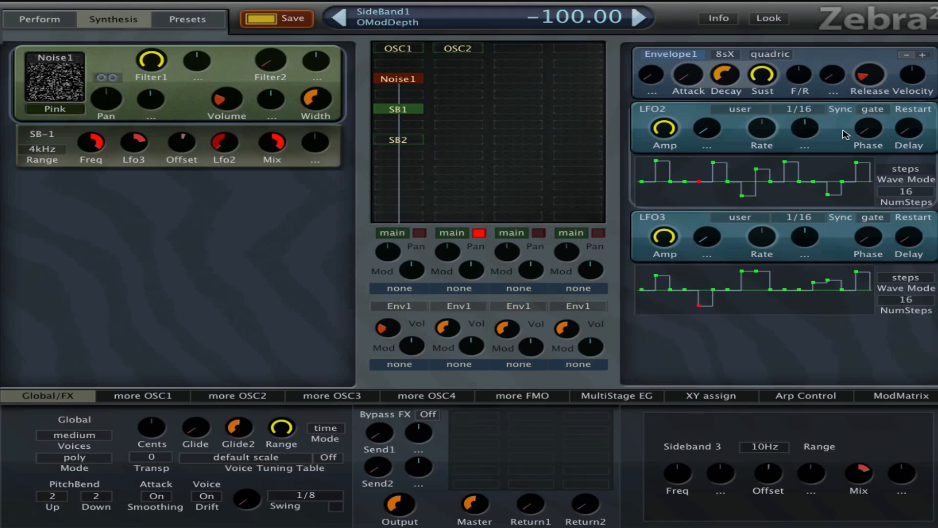
# - Try a 1/32 sync on LFO2 and return it to 1/16
pyautogui.click(812, 108)
pyautogui.click(859, 170)
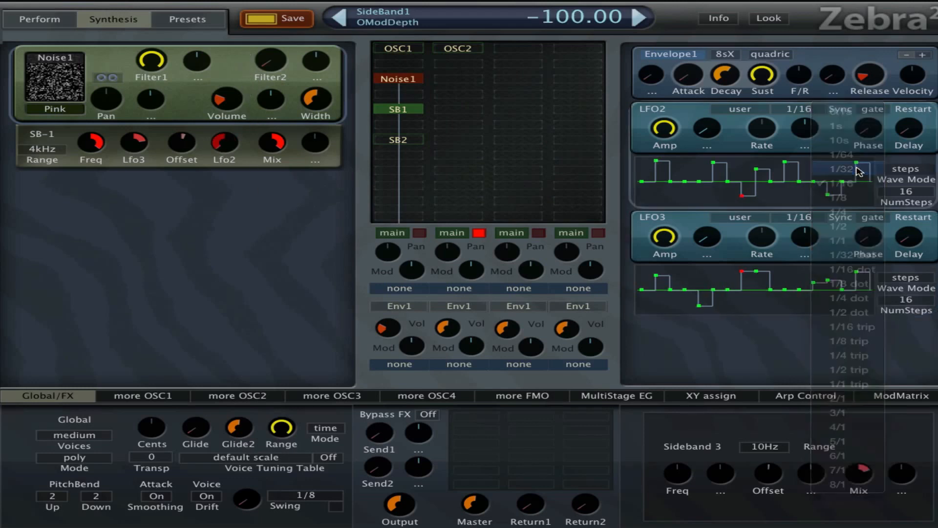
pyautogui.click(812, 111)
pyautogui.click(861, 190)
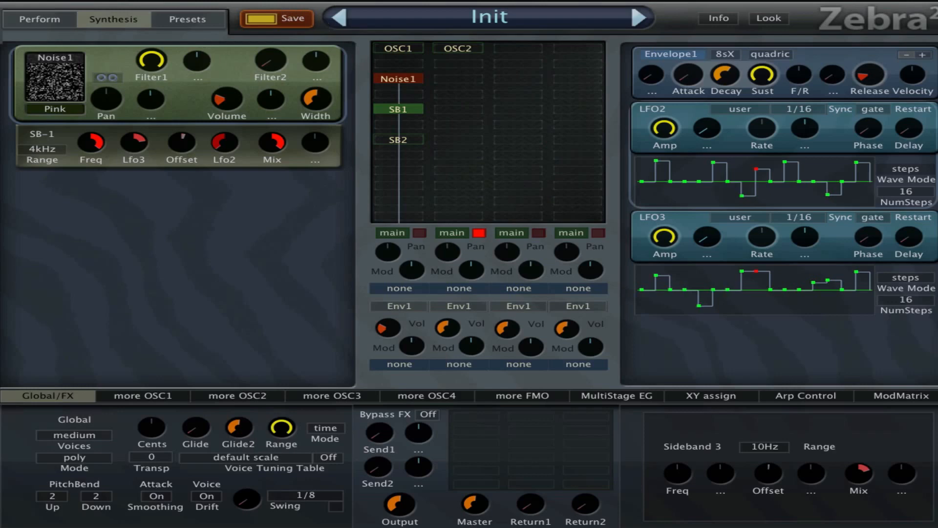
# - Load the SBMelodyDistortedNice patch from the Rhythm Loops channel strip settings, show its synthesis page and set lane 1's volume to 13.50
pyautogui.click(1, 66)
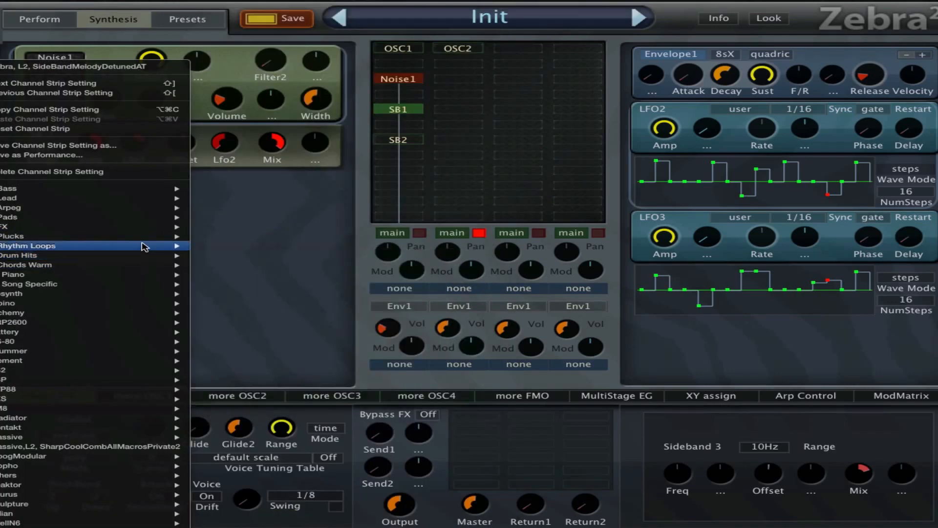
pyautogui.moveTo(138, 246)
pyautogui.scroll(-10, 352, 264)
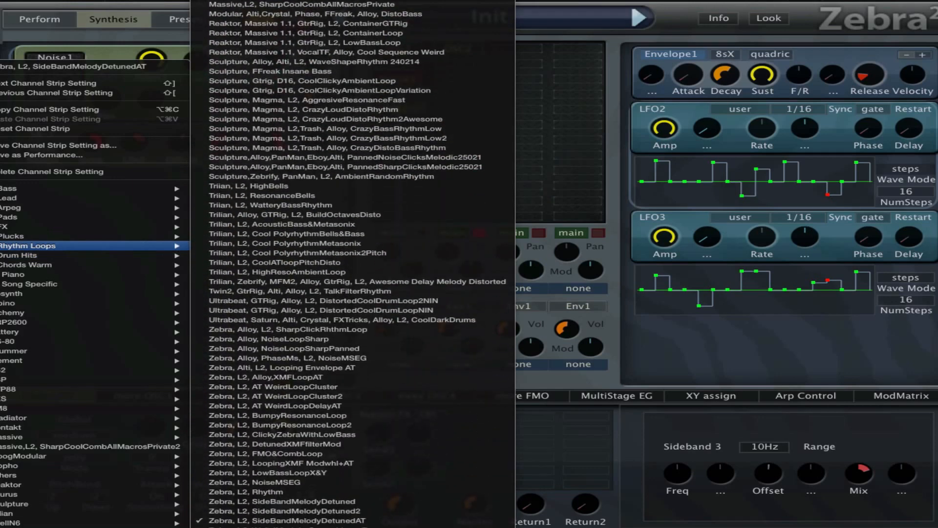
pyautogui.click(413, 510)
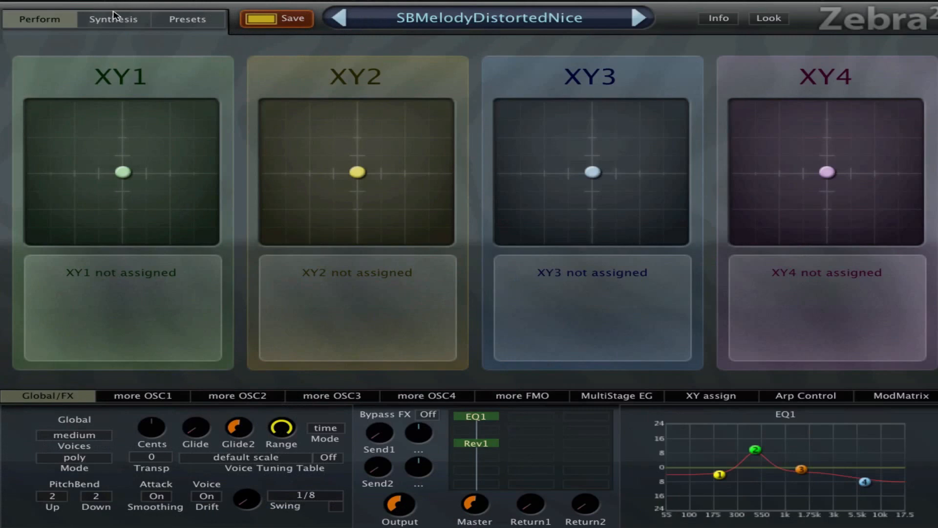
pyautogui.click(113, 15)
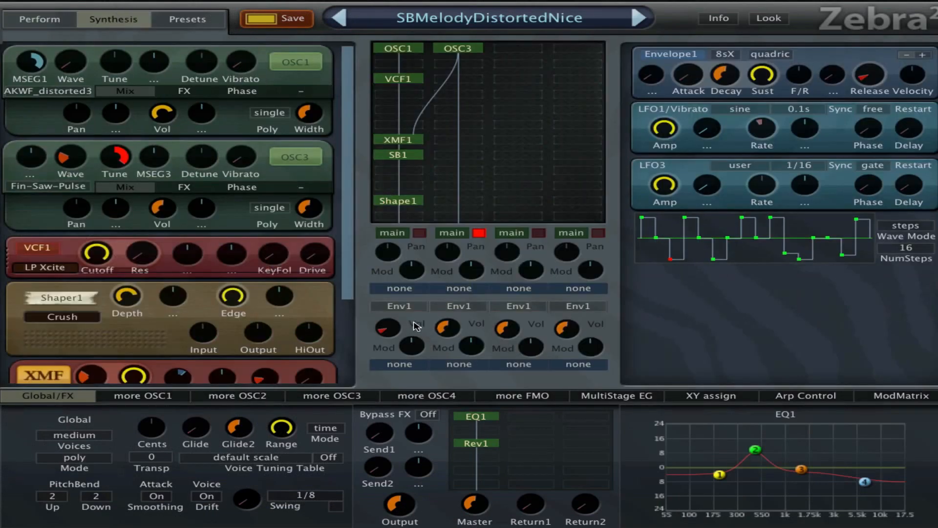
pyautogui.moveTo(397, 330); pyautogui.dragTo(401, 336)
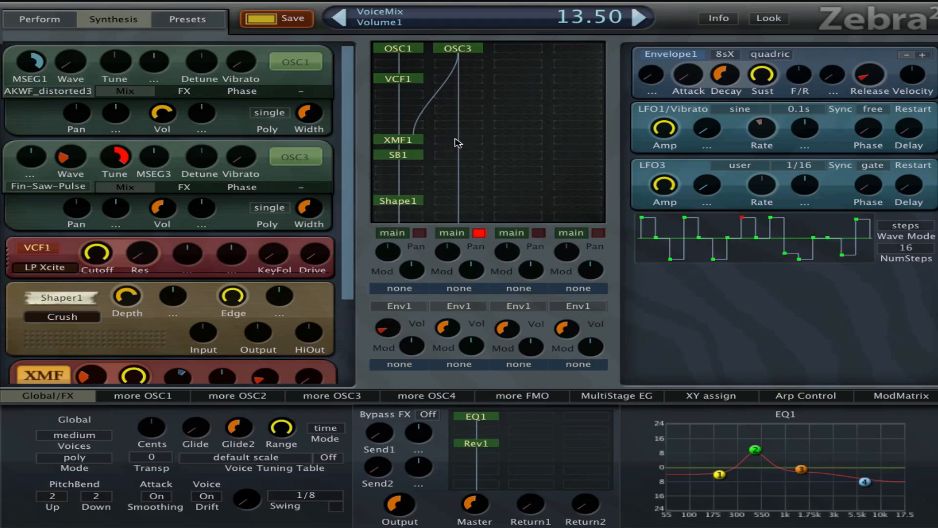
# - Examine OSC1's effects, MSEG1 envelope and waveform, along with the VCF1, XMF1 and SB1 modules it feeds
pyautogui.click(403, 51)
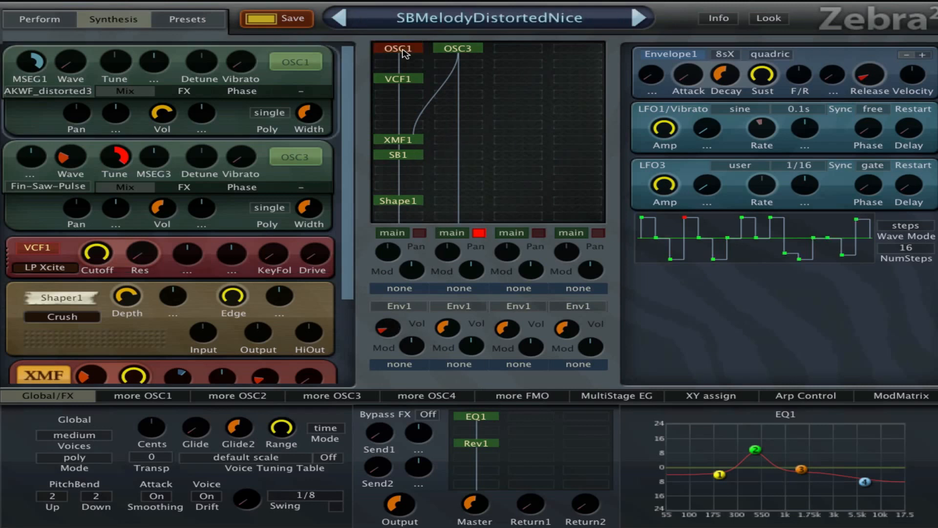
pyautogui.click(182, 93)
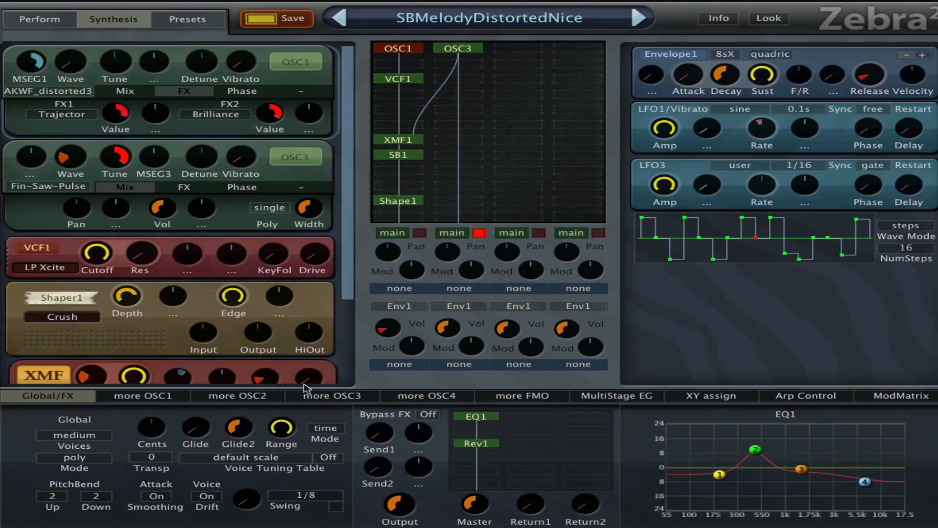
pyautogui.click(630, 397)
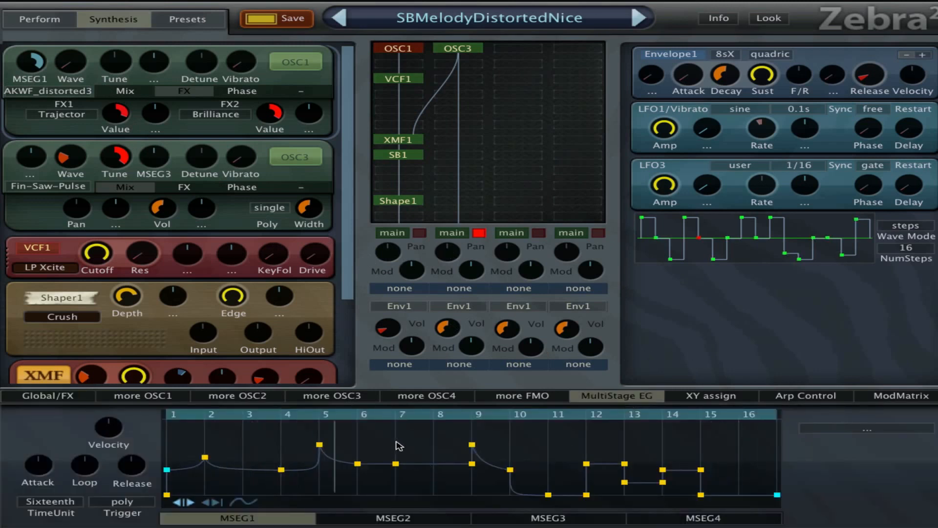
pyautogui.moveTo(433, 415); pyautogui.dragTo(495, 348)
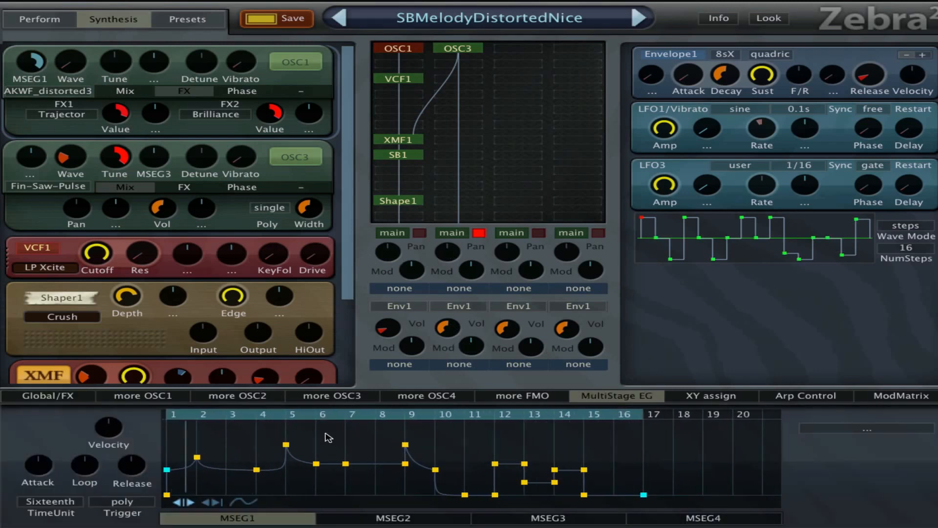
pyautogui.moveTo(371, 415); pyautogui.dragTo(441, 424)
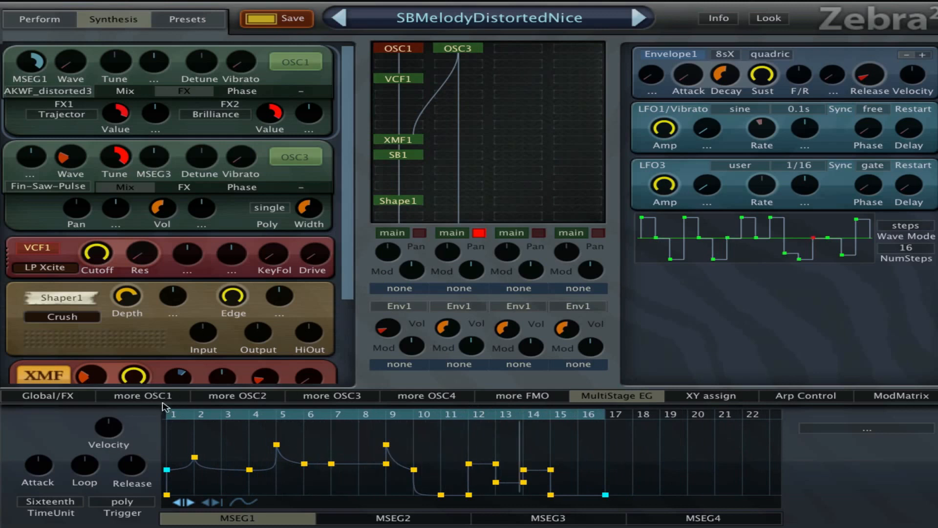
pyautogui.click(132, 395)
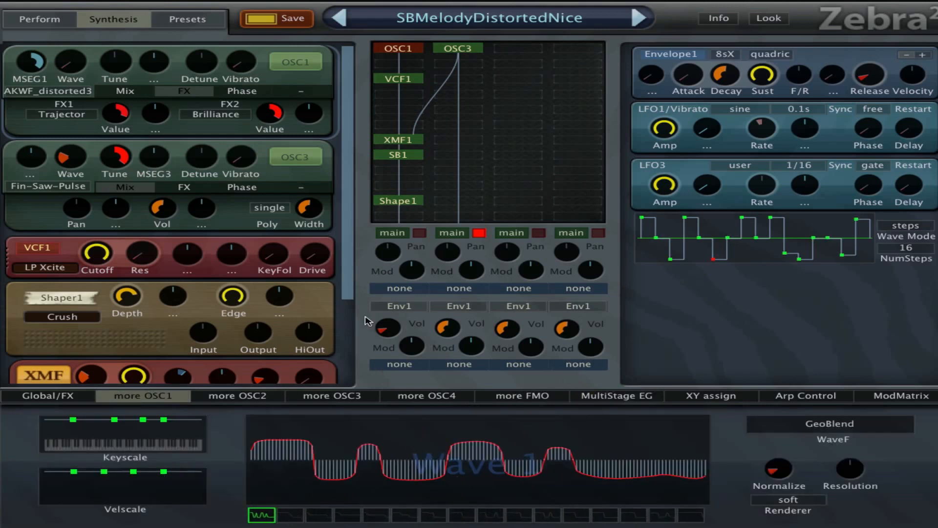
pyautogui.click(412, 79)
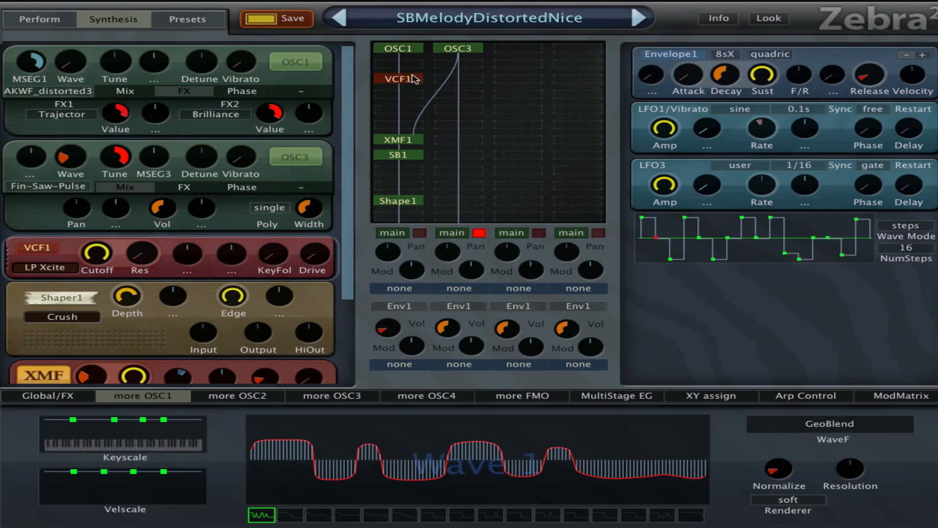
pyautogui.click(414, 141)
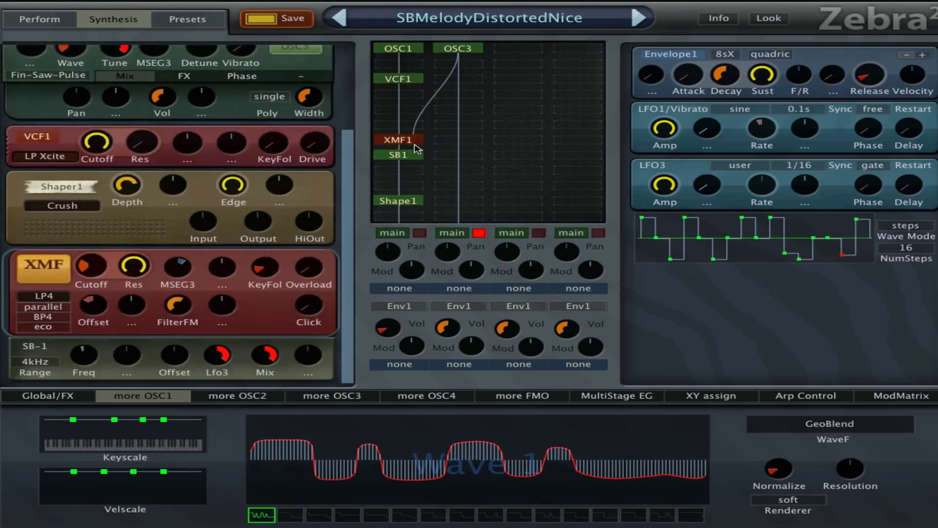
pyautogui.click(413, 155)
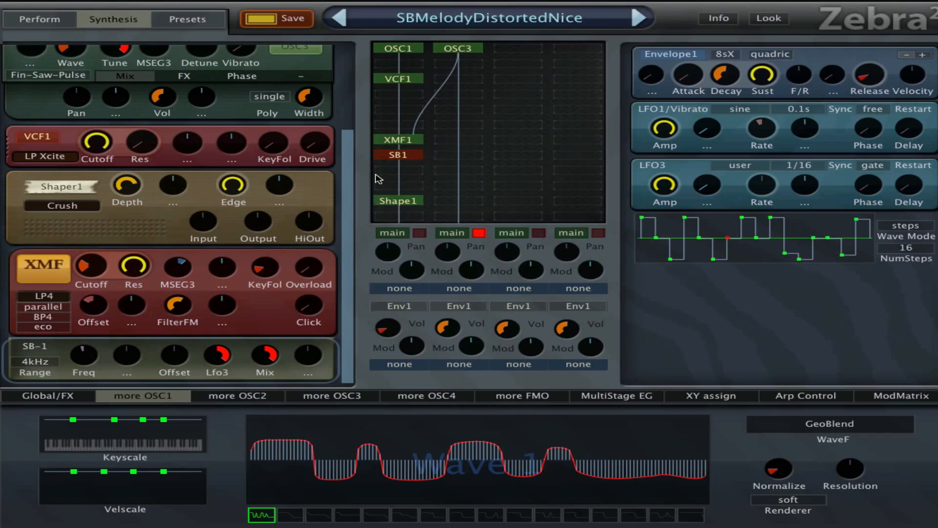
# - Bypass SB1 and Shape1, and switch SB1 back on
pyautogui.click(403, 169)
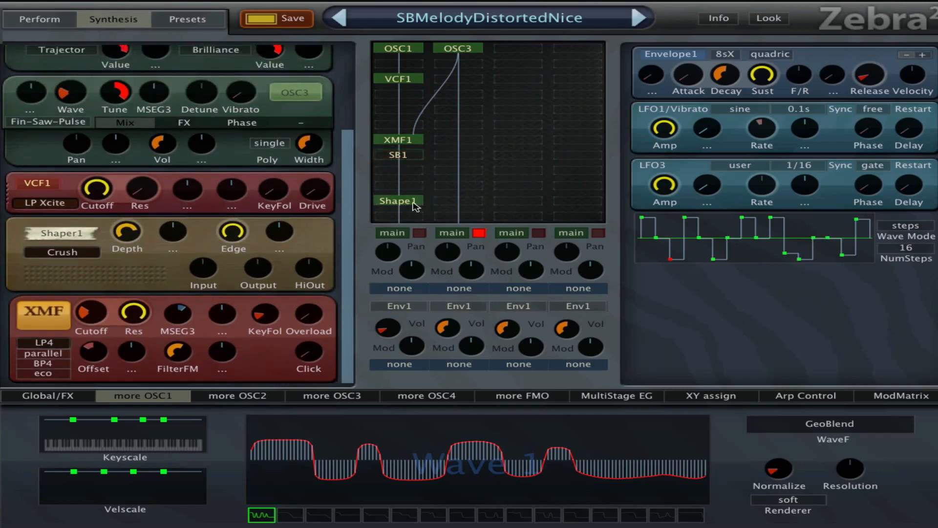
pyautogui.click(414, 206)
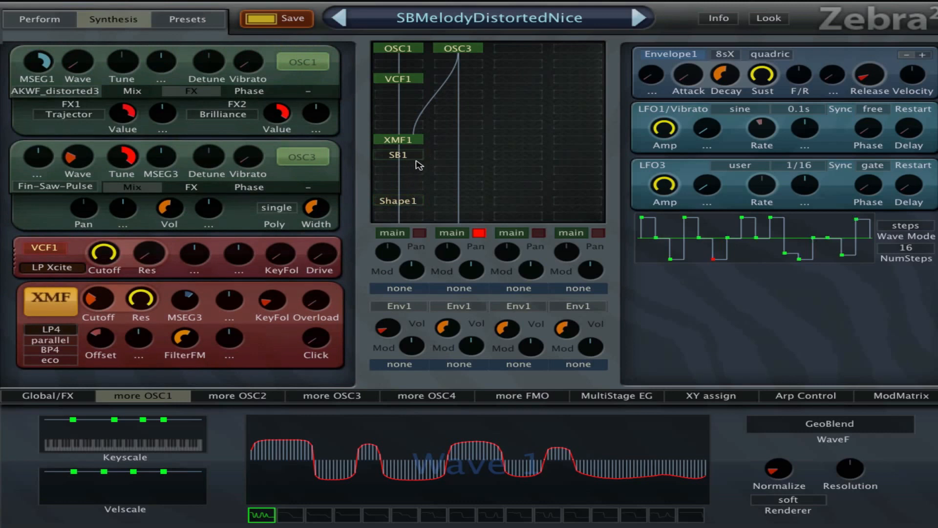
pyautogui.click(416, 157)
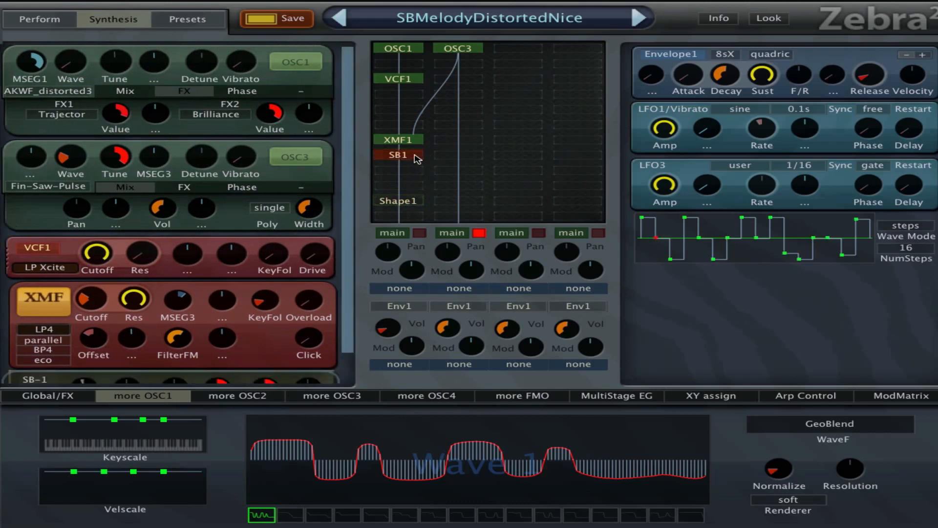
pyautogui.scroll(-2, 340, 254)
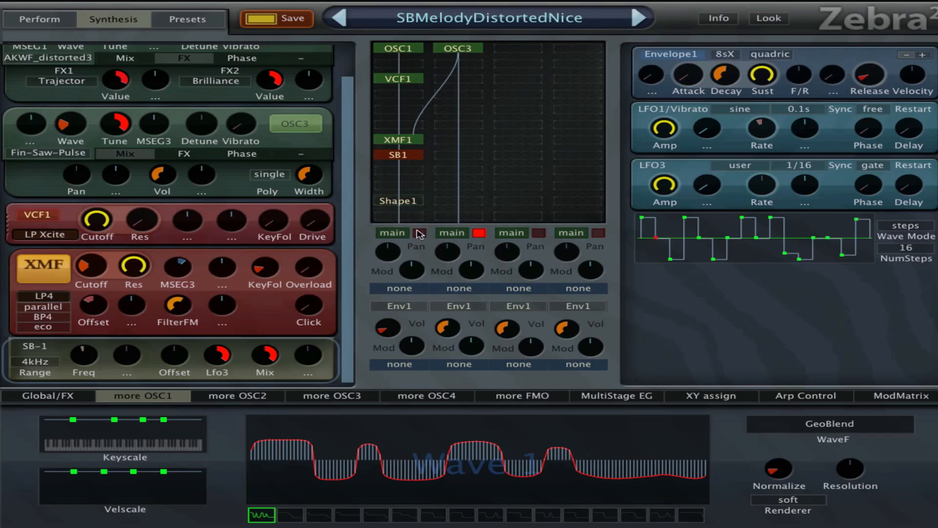
# - Mute the first lane and add OSC2 feeding SB2 in the third lane, with that lane's volume at 18.50
pyautogui.click(538, 50)
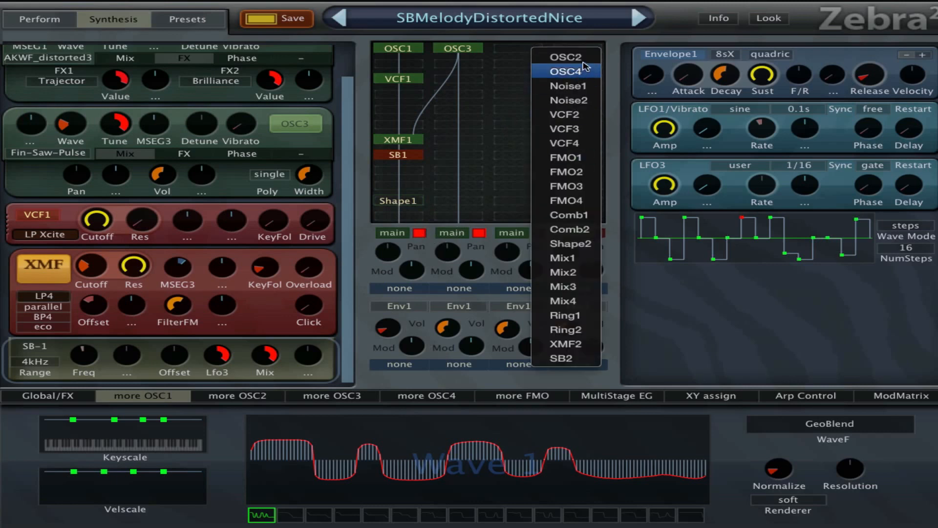
pyautogui.click(566, 57)
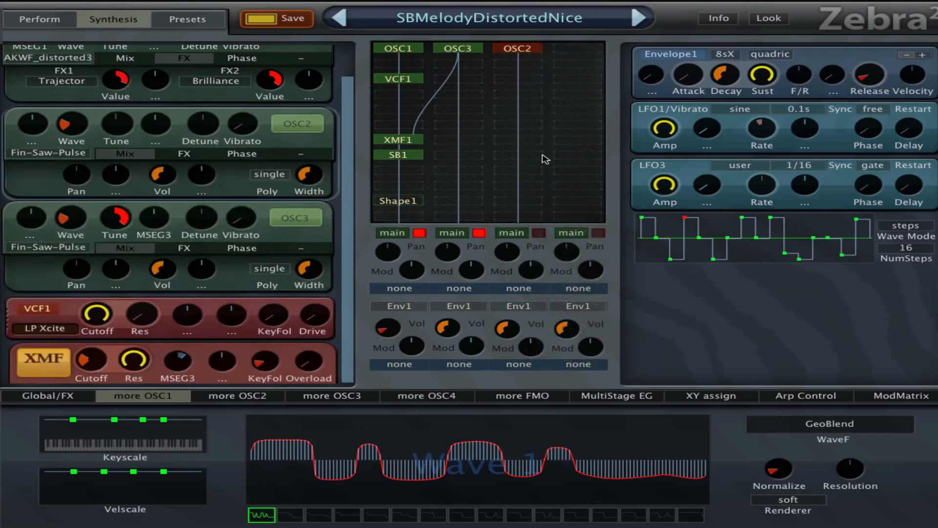
pyautogui.click(529, 123)
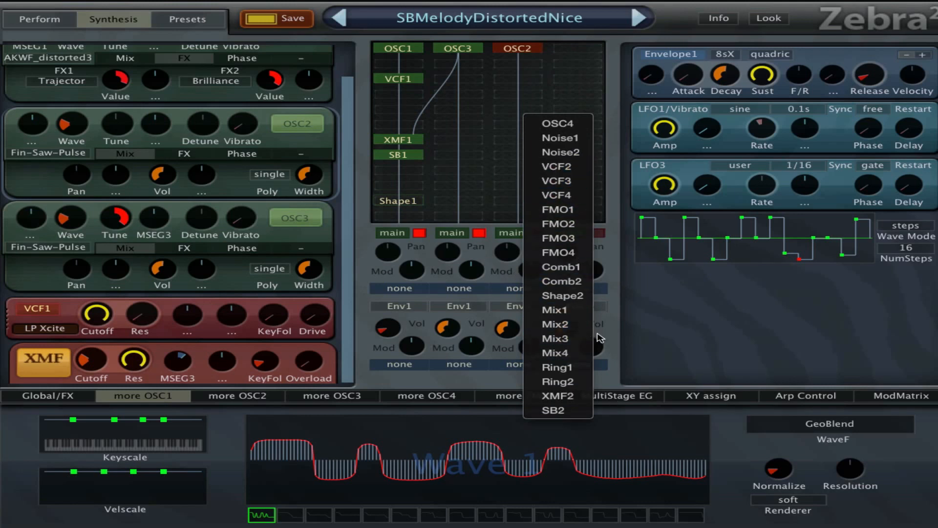
pyautogui.click(563, 410)
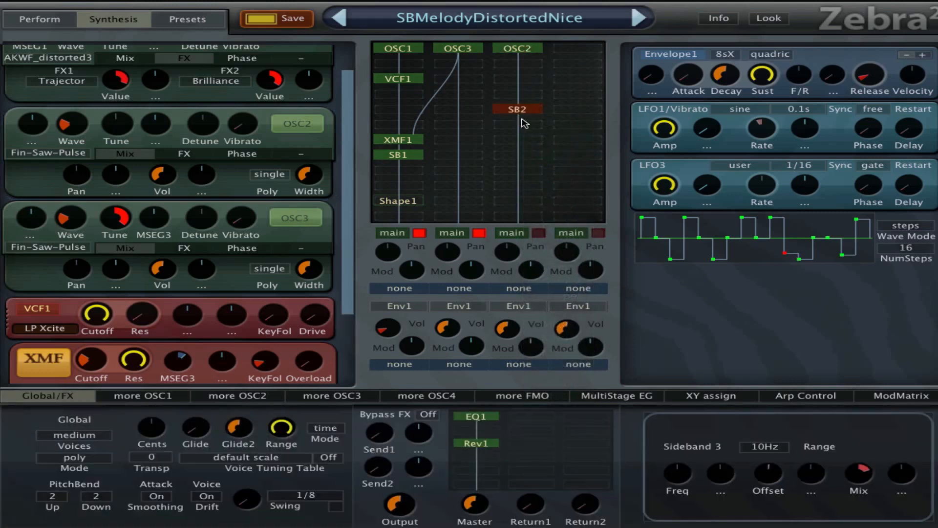
pyautogui.moveTo(507, 330)
pyautogui.mouseDown()
pyautogui.moveTo(506, 374)
pyautogui.moveTo(527, 344)
pyautogui.moveTo(509, 334)
pyautogui.mouseUp()
pyautogui.click(522, 109)
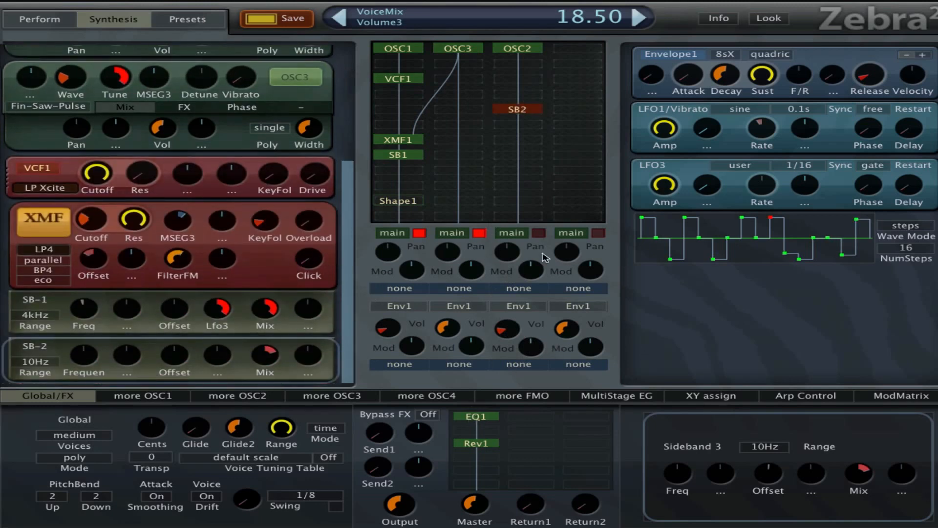
# - Bypass the Rev1 reverb and modulate SB-2's offset with Lfo3 at a depth of 100
pyautogui.click(486, 445)
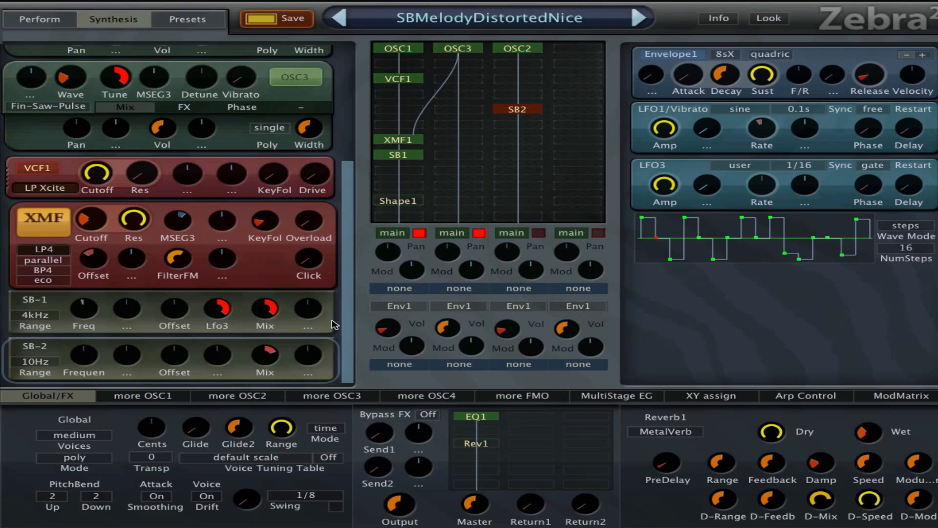
pyautogui.click(234, 355)
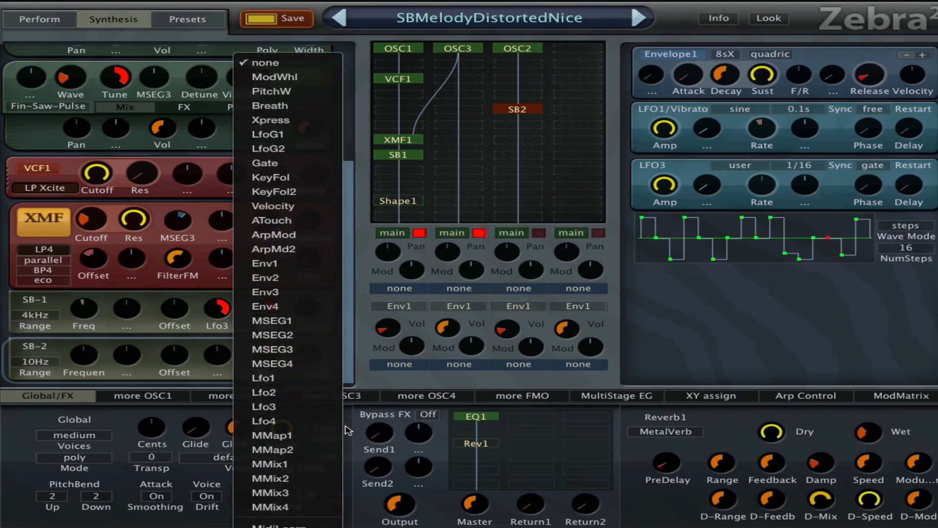
pyautogui.click(313, 412)
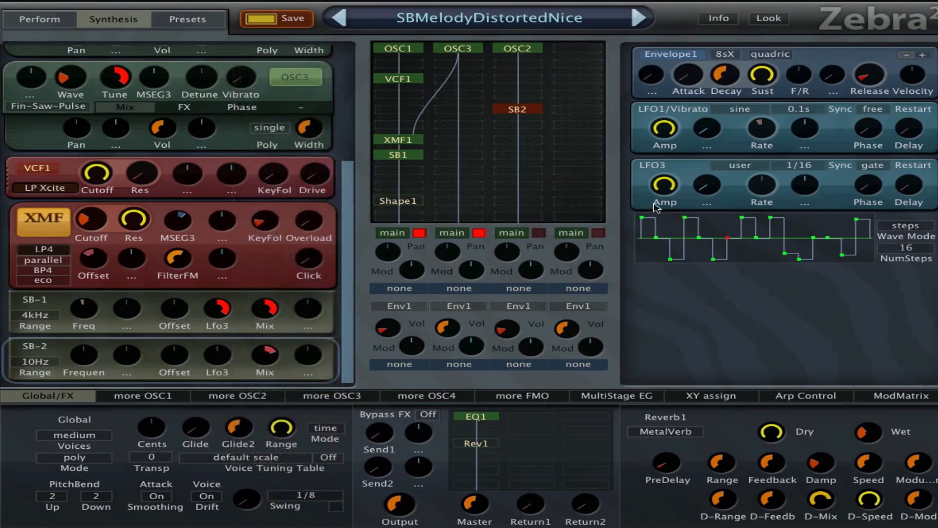
pyautogui.moveTo(218, 352); pyautogui.dragTo(227, 273)
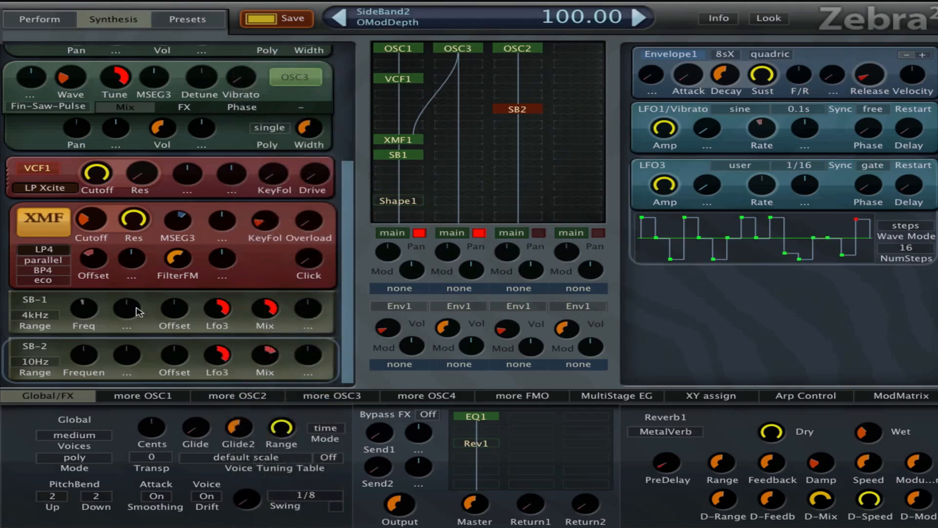
# - Set SB-2's range to 4kHz, mix to 100, frequency to 100 after trying -82, and offset to -100
pyautogui.click(38, 355)
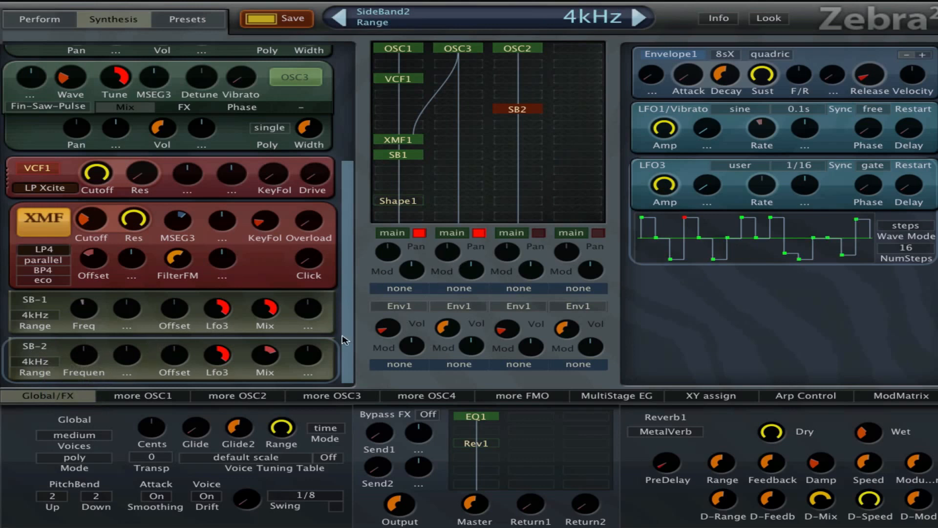
pyautogui.moveTo(276, 361); pyautogui.dragTo(300, 267)
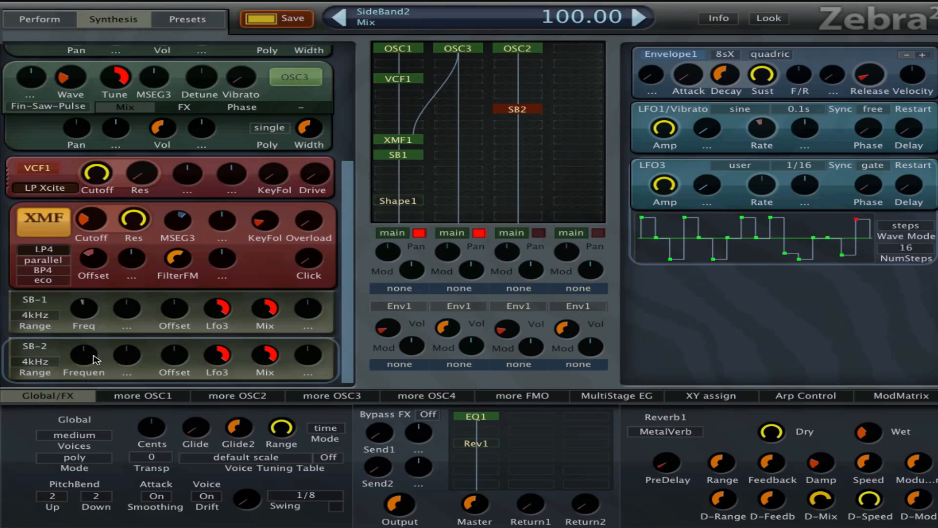
pyautogui.moveTo(84, 356); pyautogui.dragTo(112, 395)
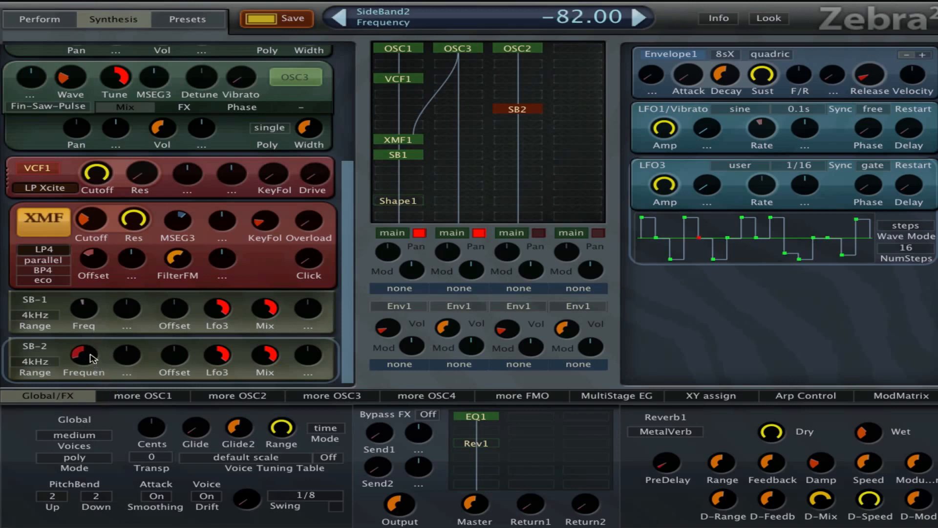
pyautogui.moveTo(92, 358); pyautogui.dragTo(128, 257)
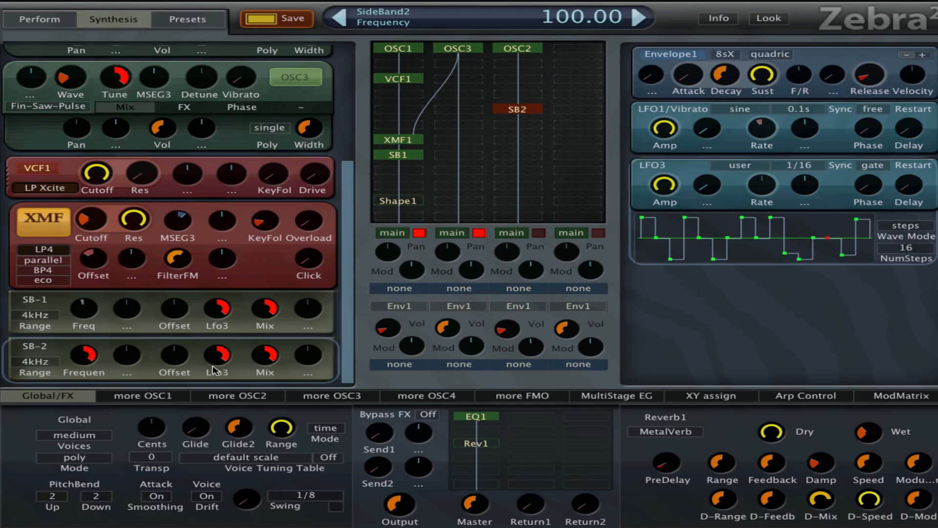
pyautogui.moveTo(188, 365); pyautogui.dragTo(282, 483)
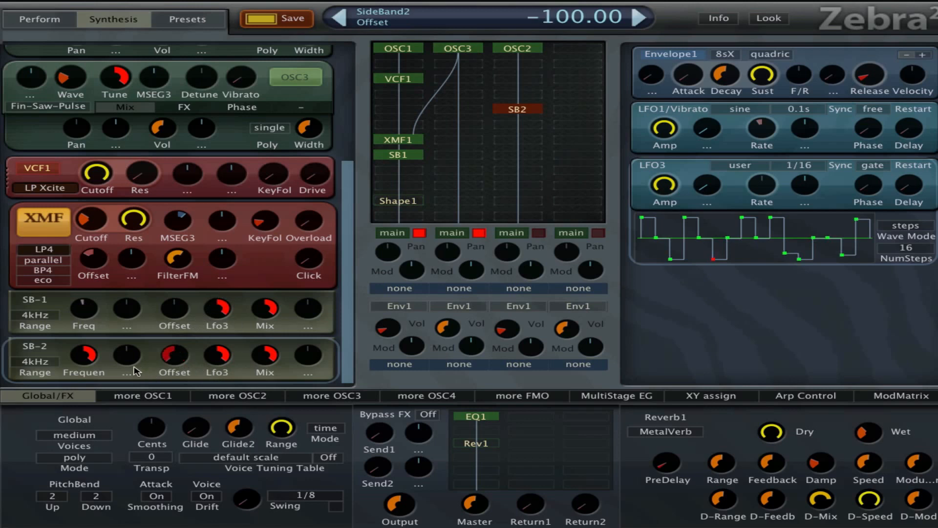
# - Modulate SB-2's frequency with Lfo3 at a depth of -54
pyautogui.click(119, 359)
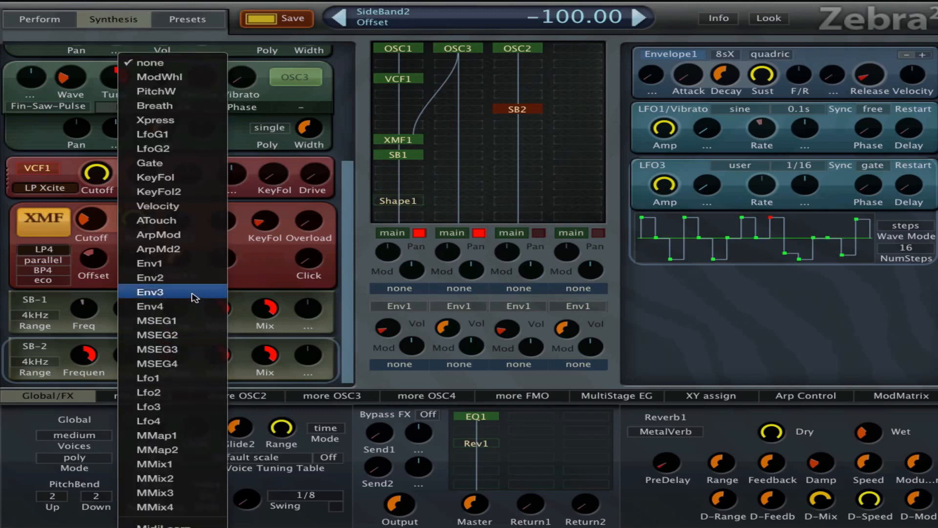
pyautogui.click(194, 407)
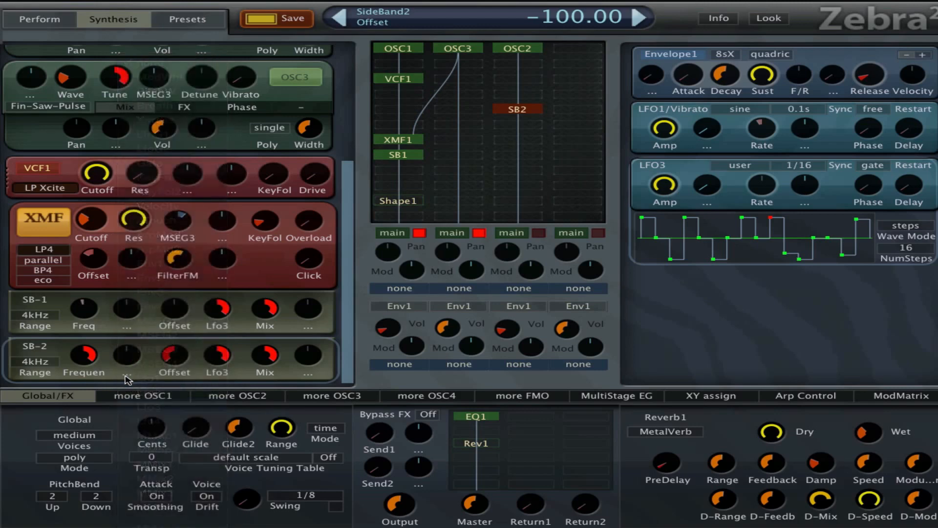
pyautogui.moveTo(131, 341); pyautogui.dragTo(157, 372)
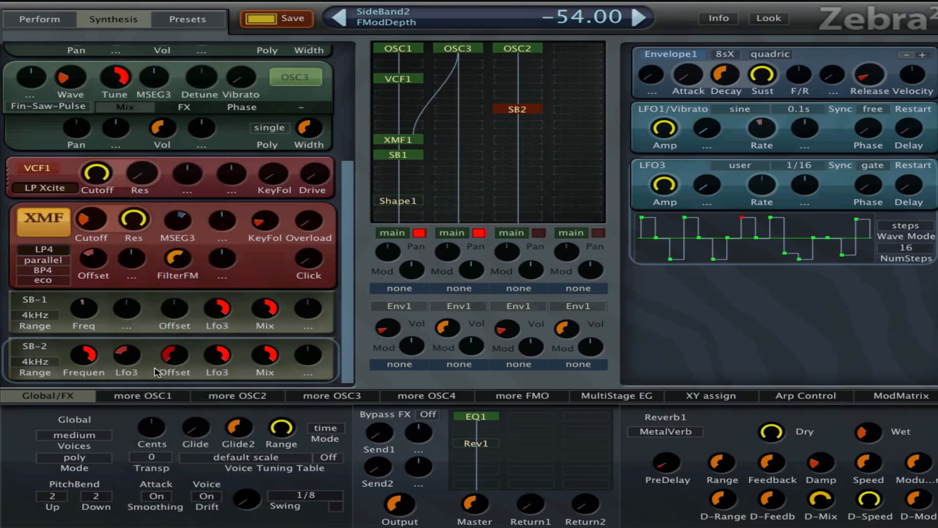
# - Lower SB-2's frequency to 24 and raise OSC2's tune to 48
pyautogui.moveTo(84, 371); pyautogui.dragTo(85, 391)
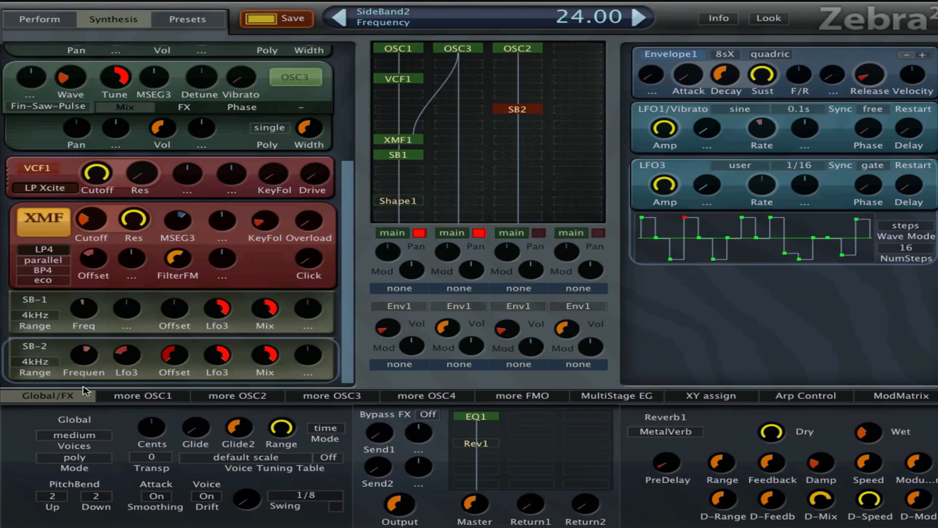
pyautogui.click(538, 47)
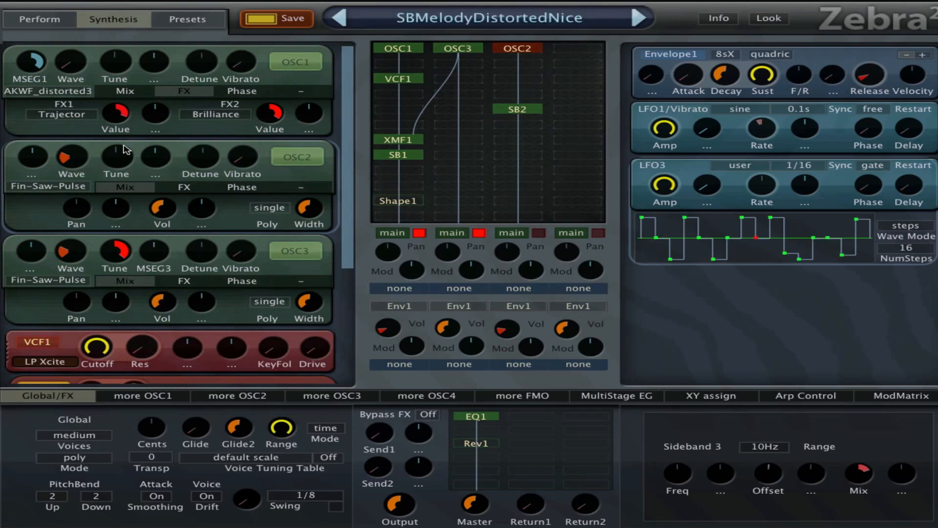
pyautogui.moveTo(118, 161); pyautogui.dragTo(160, 9)
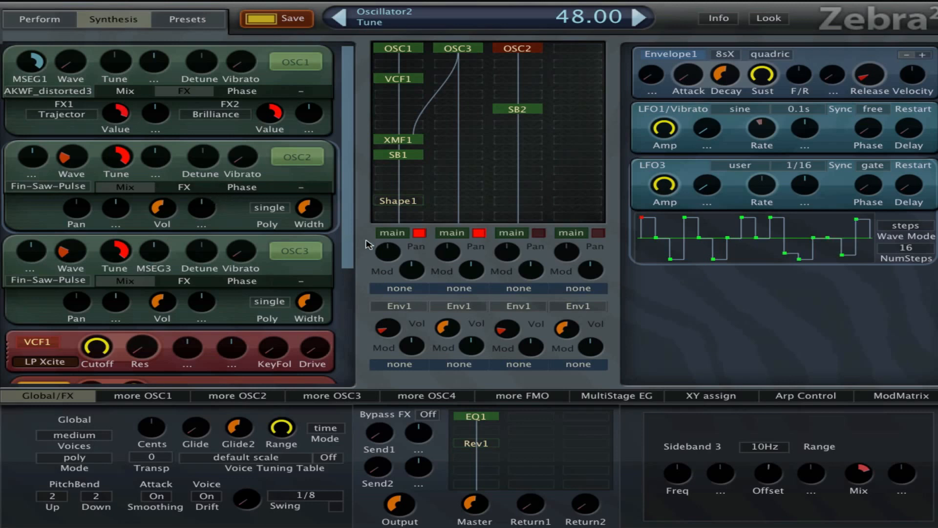
# - Set OSC2's sync tune to 12 in its phase settings
pyautogui.click(170, 188)
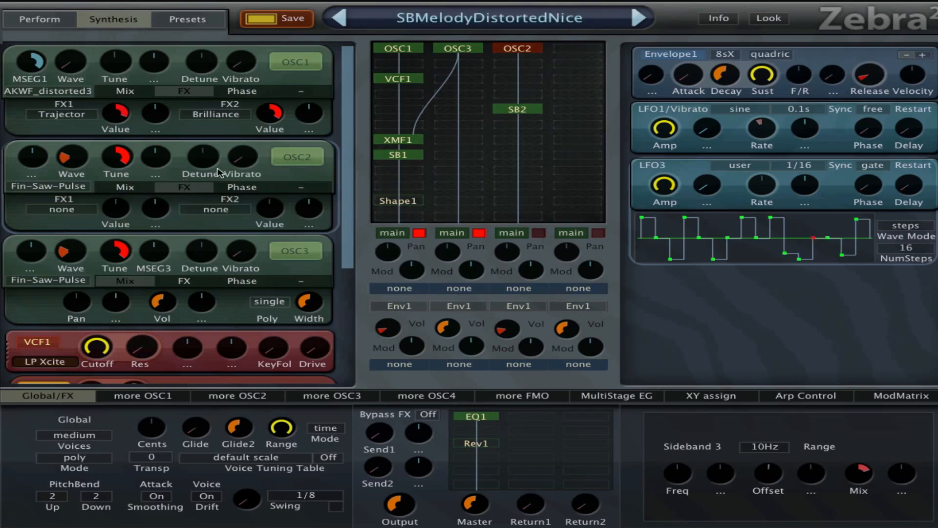
pyautogui.click(241, 186)
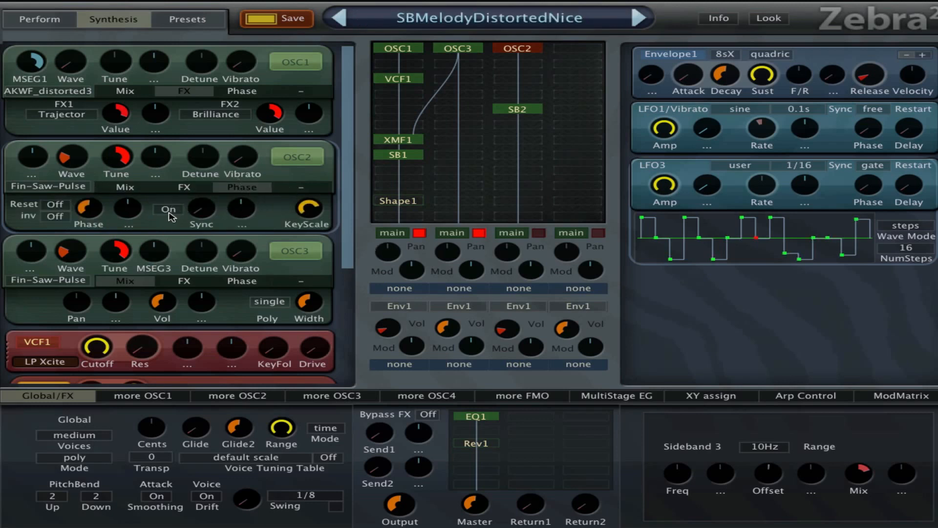
pyautogui.moveTo(202, 209); pyautogui.dragTo(202, 205)
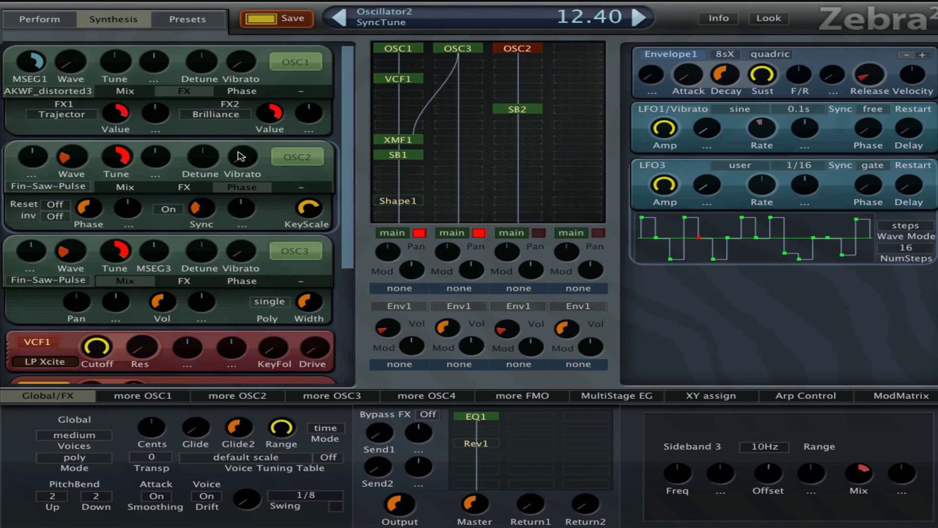
pyautogui.moveTo(238, 151); pyautogui.dragTo(238, 152)
# - Assign Expander at 52 as OSC2's first spectral effect and Fractalz at 48 as its second
pyautogui.click(185, 187)
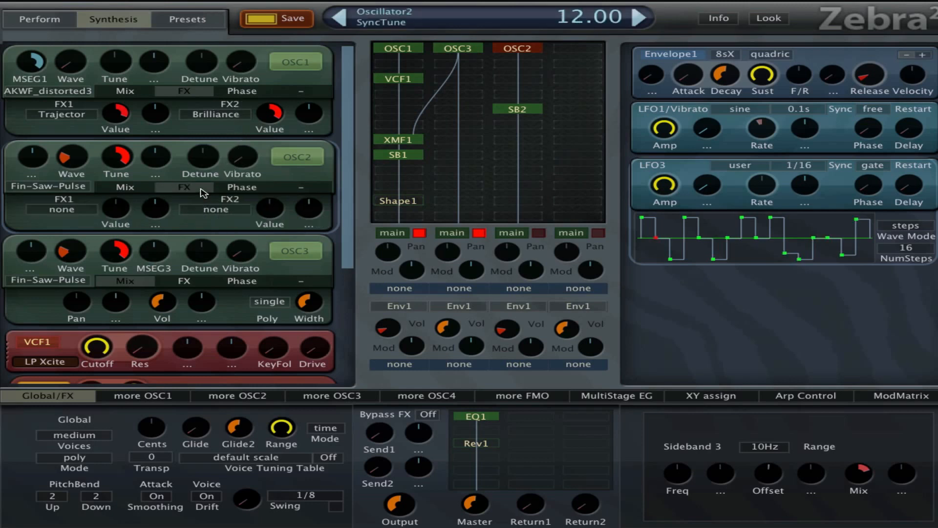
pyautogui.click(78, 210)
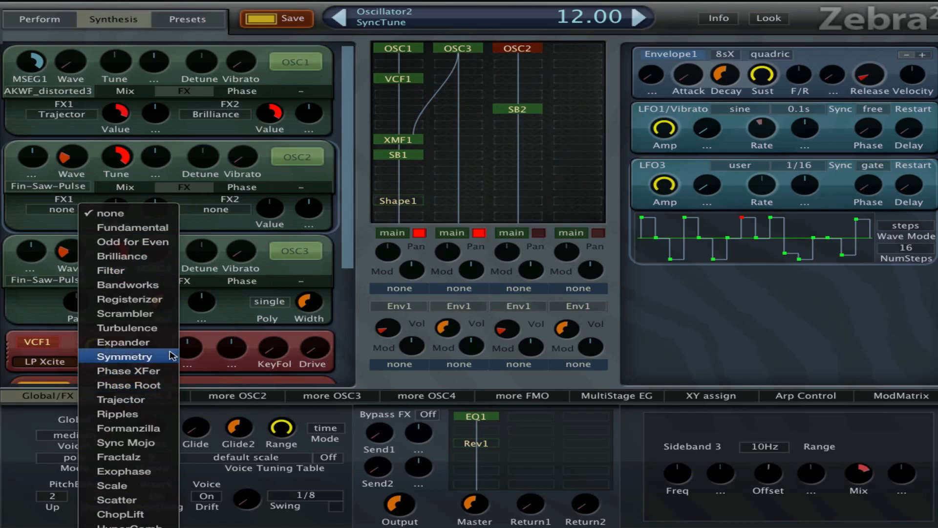
pyautogui.click(118, 337)
pyautogui.moveTo(116, 210); pyautogui.dragTo(164, 195)
pyautogui.click(238, 211)
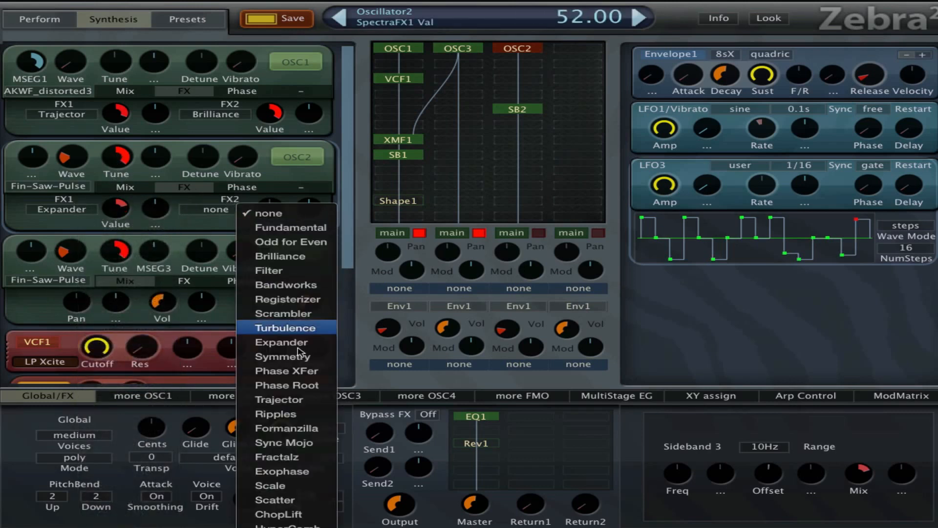
pyautogui.click(259, 445)
pyautogui.moveTo(274, 209)
pyautogui.mouseDown()
pyautogui.moveTo(276, 200)
pyautogui.moveTo(286, 273)
pyautogui.moveTo(273, 197)
pyautogui.mouseUp()
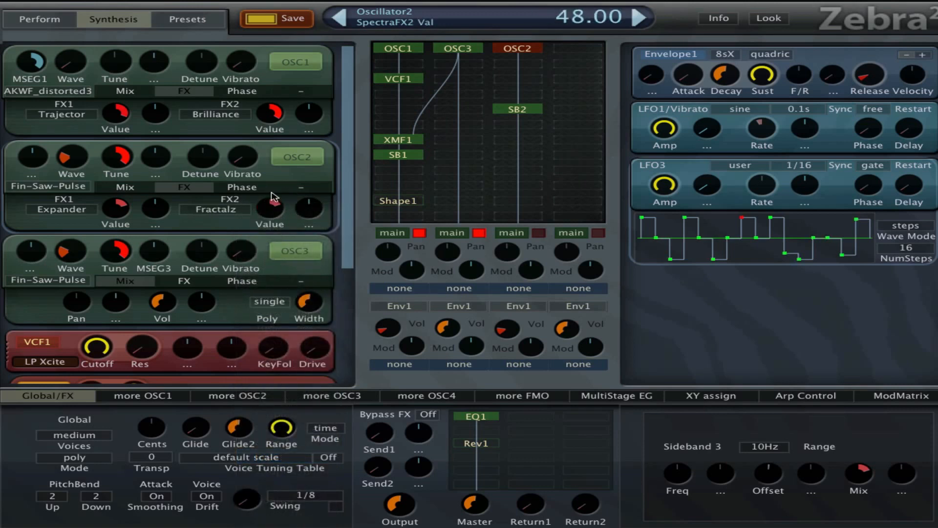
# - Change OSC2's second spectral effect to Scale and raise its value
pyautogui.click(230, 213)
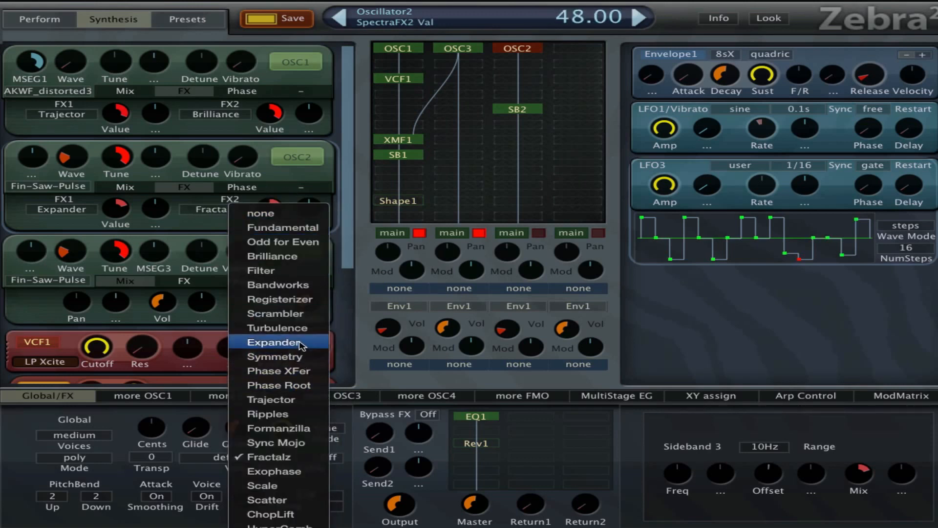
pyautogui.click(320, 485)
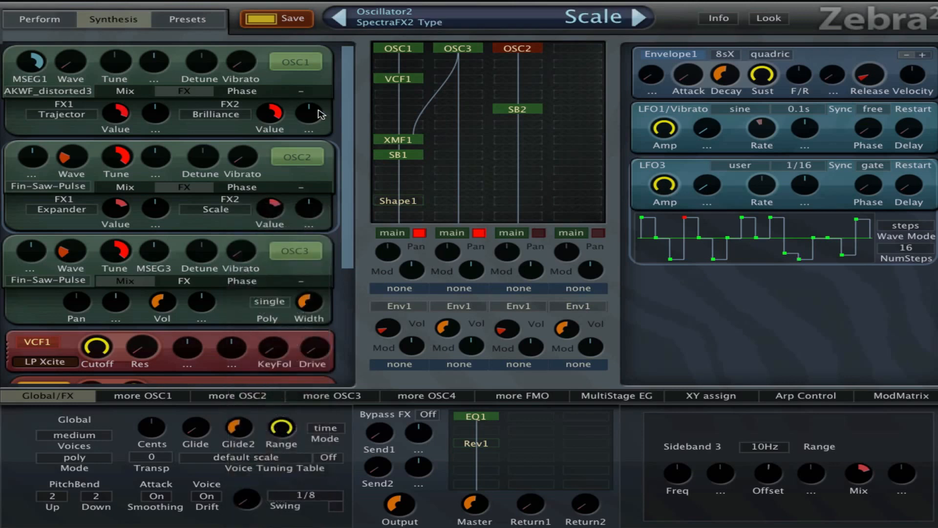
pyautogui.moveTo(271, 213); pyautogui.dragTo(275, 152)
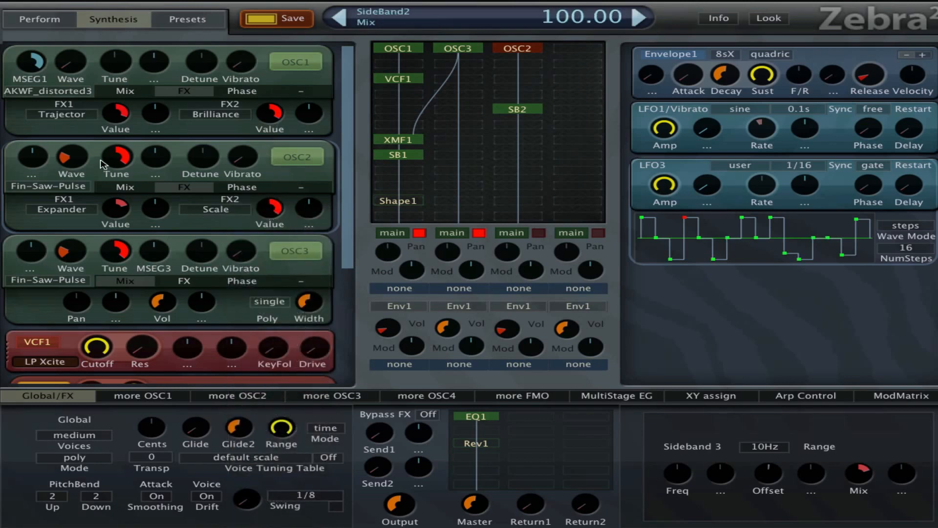
# - Lower OSC2's tune to -48 and turn its sync amount down to zero
pyautogui.moveTo(114, 158); pyautogui.dragTo(218, 391)
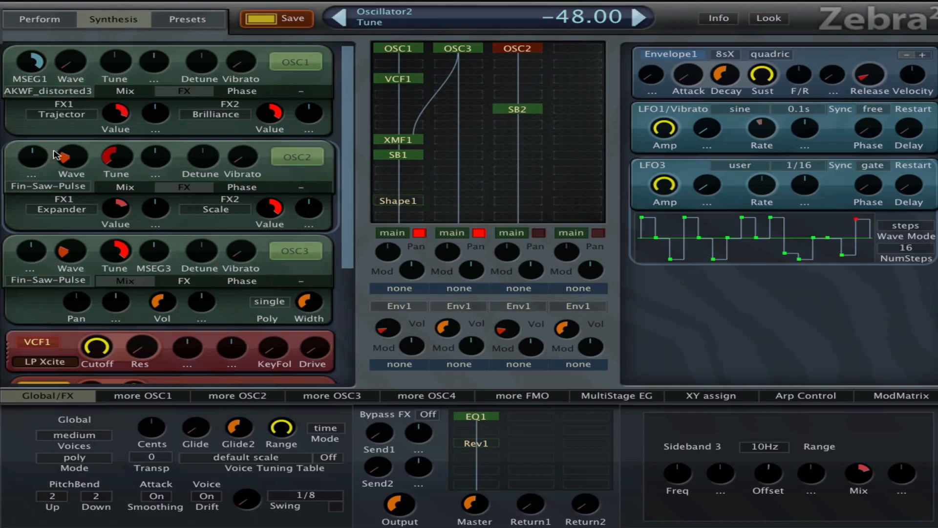
pyautogui.moveTo(121, 152)
pyautogui.mouseDown()
pyautogui.moveTo(130, 120)
pyautogui.moveTo(131, 161)
pyautogui.mouseUp()
pyautogui.moveTo(120, 204); pyautogui.dragTo(132, 182)
pyautogui.click(254, 188)
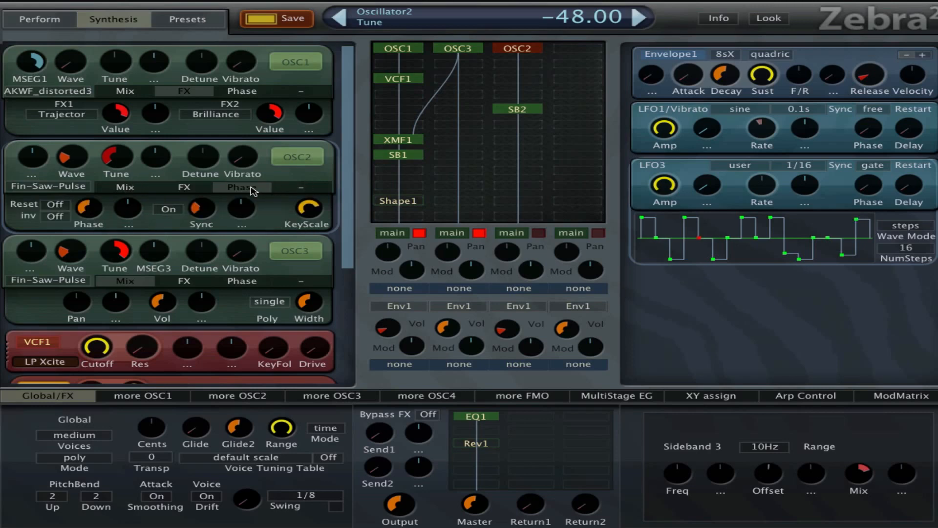
pyautogui.moveTo(201, 208); pyautogui.dragTo(233, 228)
# - Set SB-2's Lfo3 frequency modulation depth to about 98 and its frequency to -100
pyautogui.moveTo(346, 253); pyautogui.dragTo(335, 390)
pyautogui.moveTo(84, 354); pyautogui.dragTo(128, 353)
pyautogui.moveTo(128, 354); pyautogui.dragTo(128, 306)
pyautogui.moveTo(78, 362); pyautogui.dragTo(101, 391)
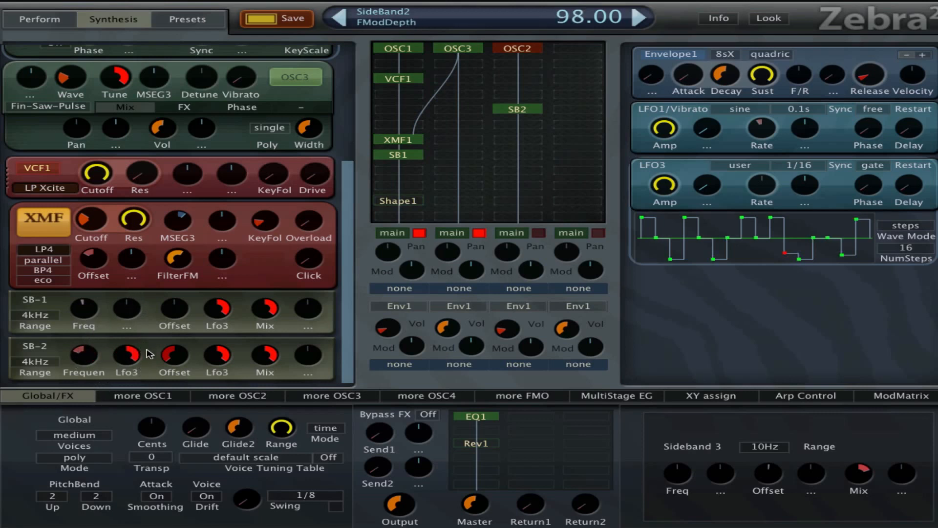
pyautogui.moveTo(166, 363)
pyautogui.mouseDown()
pyautogui.moveTo(172, 315)
pyautogui.moveTo(159, 362)
pyautogui.mouseUp()
pyautogui.click(127, 366)
pyautogui.moveTo(85, 369); pyautogui.dragTo(154, 367)
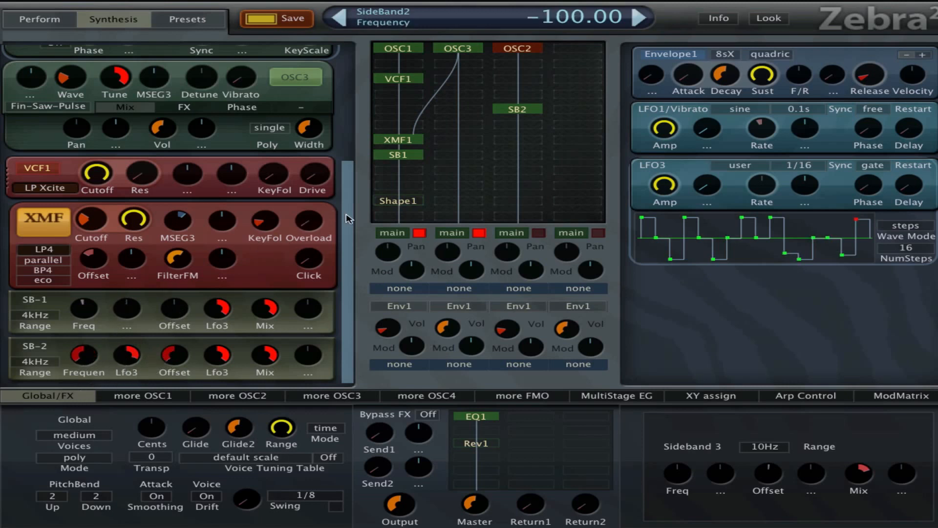
# - Raise OSC2's tune to 48 and re-enable the Rev1 reverb
pyautogui.moveTo(347, 216); pyautogui.dragTo(338, 161)
pyautogui.moveTo(117, 99); pyautogui.dragTo(147, 30)
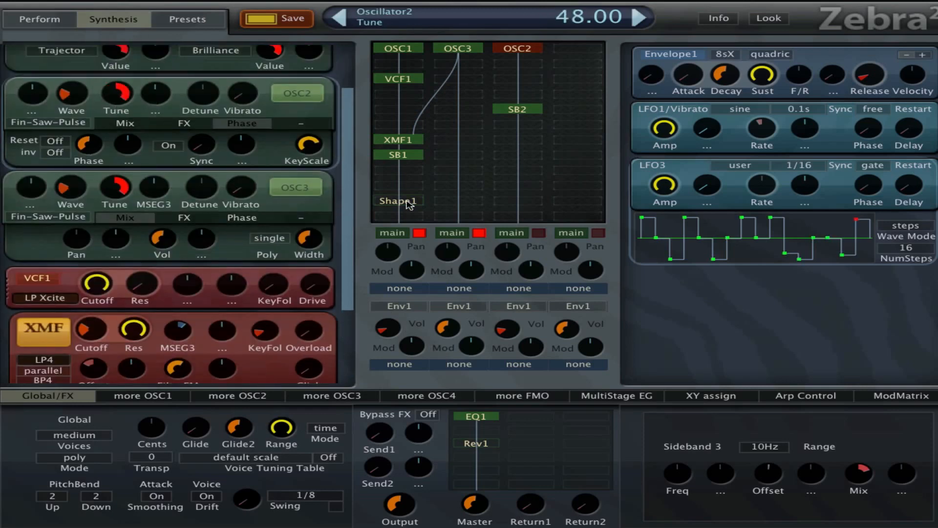
pyautogui.click(477, 444)
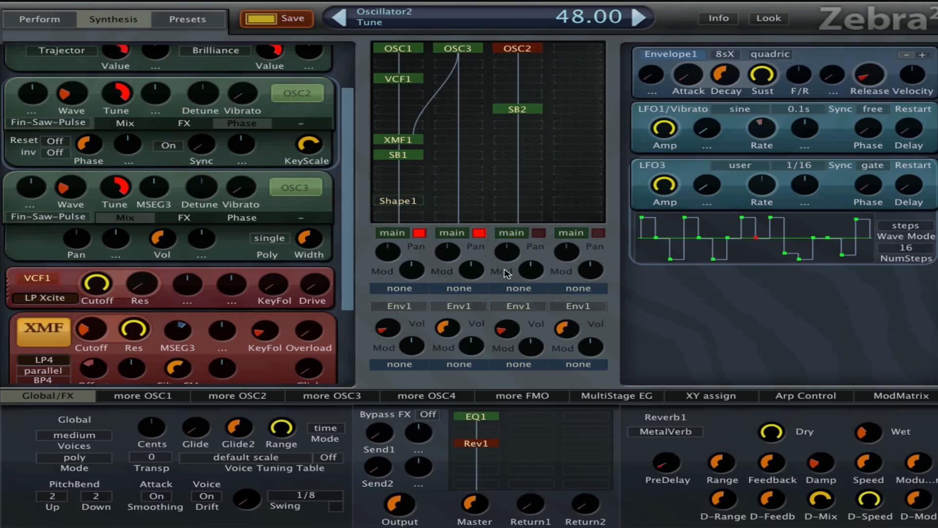
# - Reset SB-2's offset to 0, make its Lfo3 frequency depth strongly negative, and set its frequency to -42
pyautogui.moveTo(348, 272); pyautogui.dragTo(303, 458)
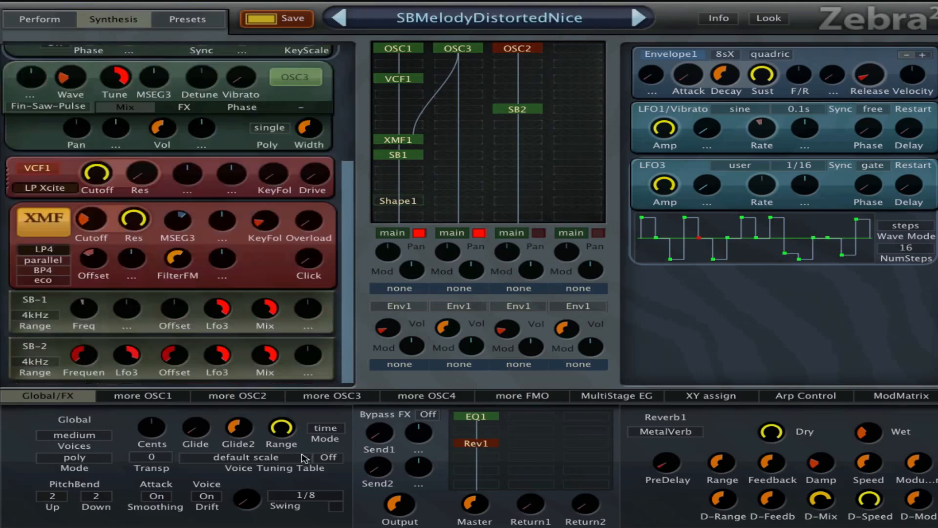
pyautogui.moveTo(83, 363); pyautogui.dragTo(151, 433)
pyautogui.click(185, 364)
pyautogui.doubleClick(185, 362)
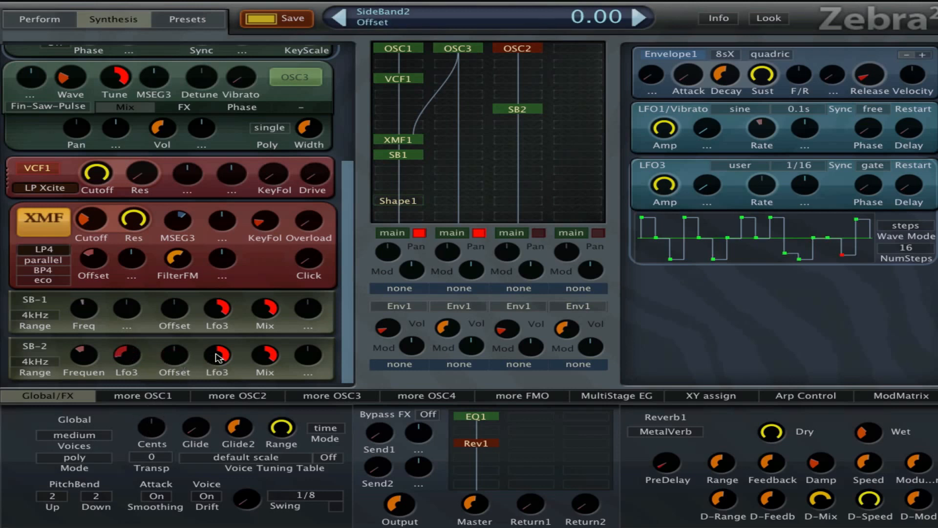
pyautogui.moveTo(132, 360); pyautogui.dragTo(137, 398)
pyautogui.moveTo(97, 349); pyautogui.dragTo(116, 352)
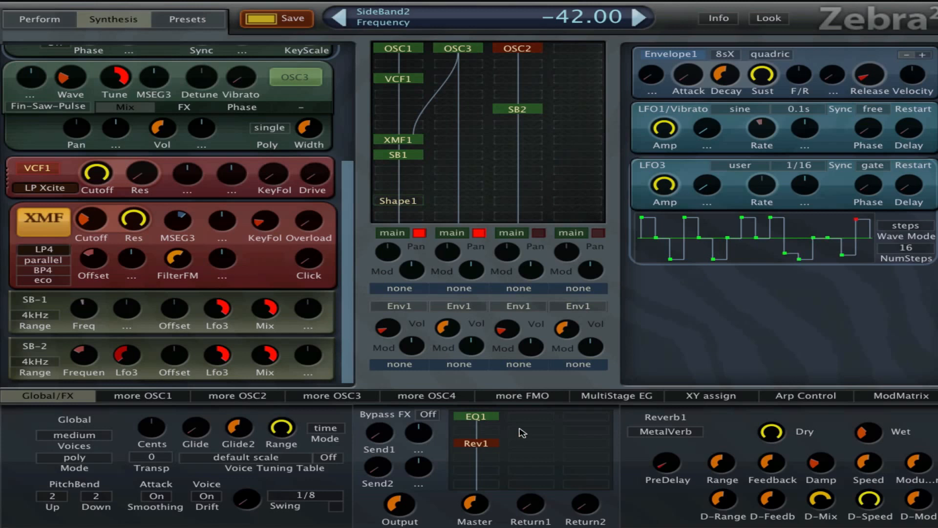
# - Insert Delay1 between EQ1 and Rev1, with Sync1 at 1/16 and the mix at 26
pyautogui.click(487, 432)
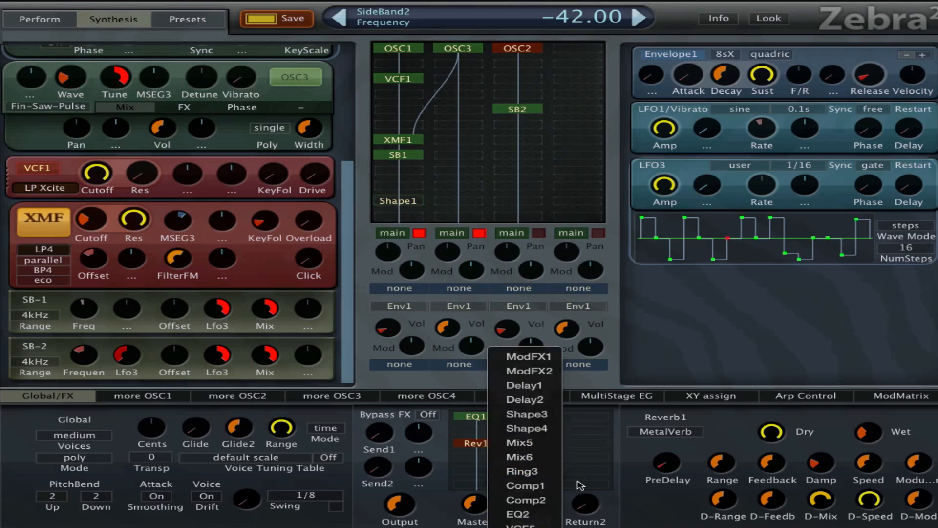
pyautogui.click(524, 385)
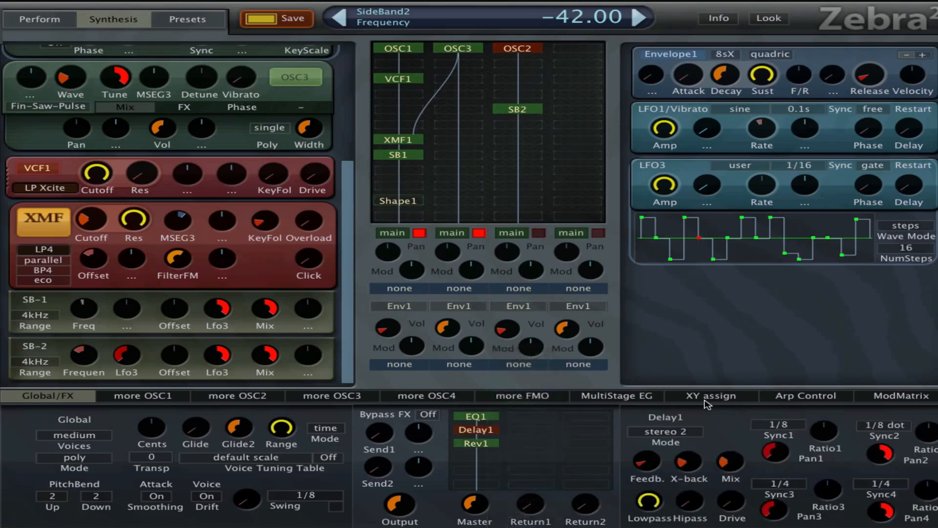
pyautogui.click(788, 424)
pyautogui.click(830, 356)
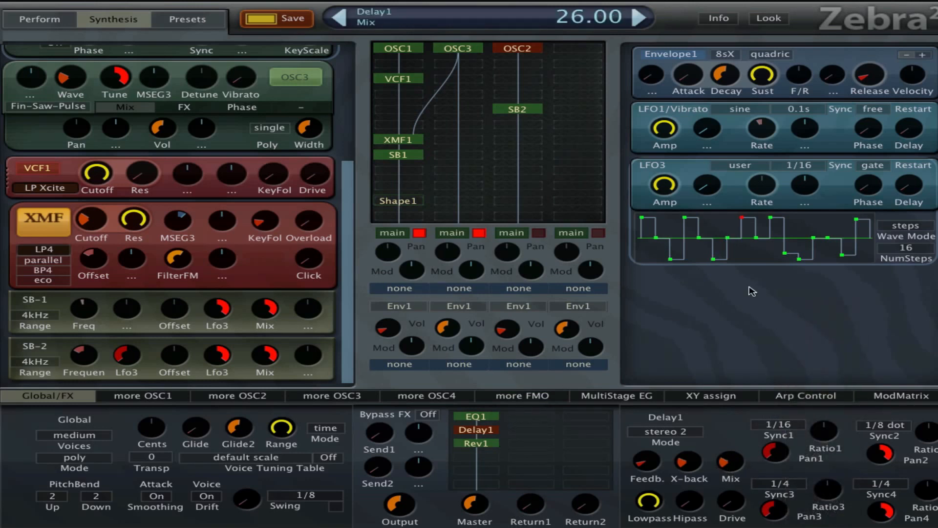
# - Set Lfo3's sync rate to 1/8 after trying 1/2 and 1/4
pyautogui.click(809, 165)
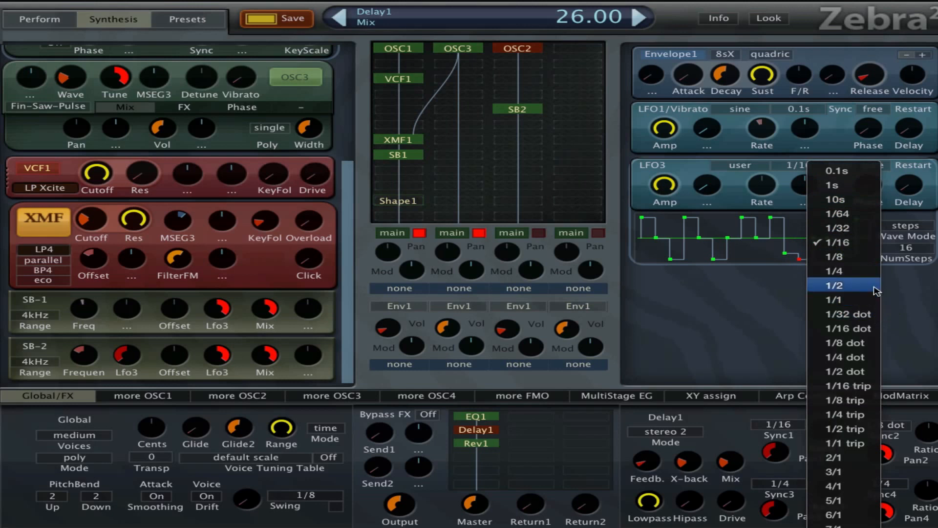
pyautogui.click(836, 285)
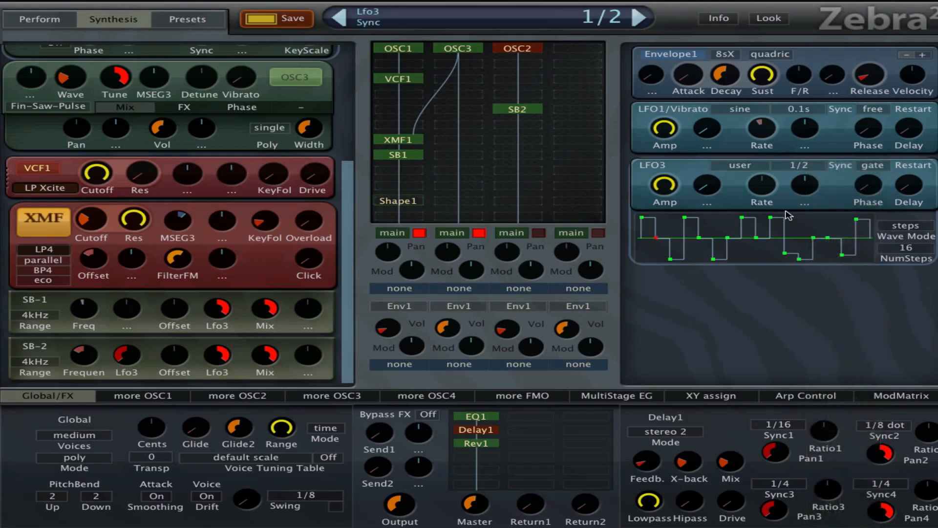
pyautogui.click(810, 165)
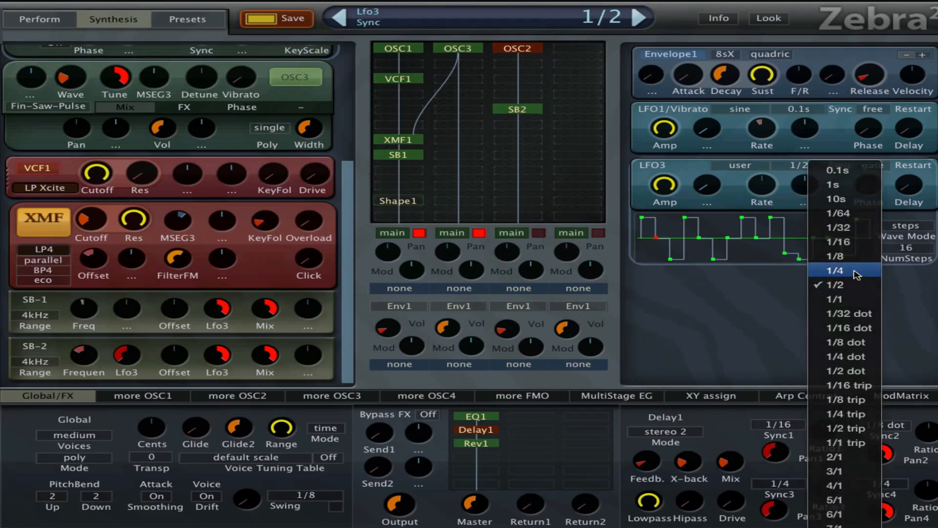
pyautogui.click(831, 272)
pyautogui.click(805, 169)
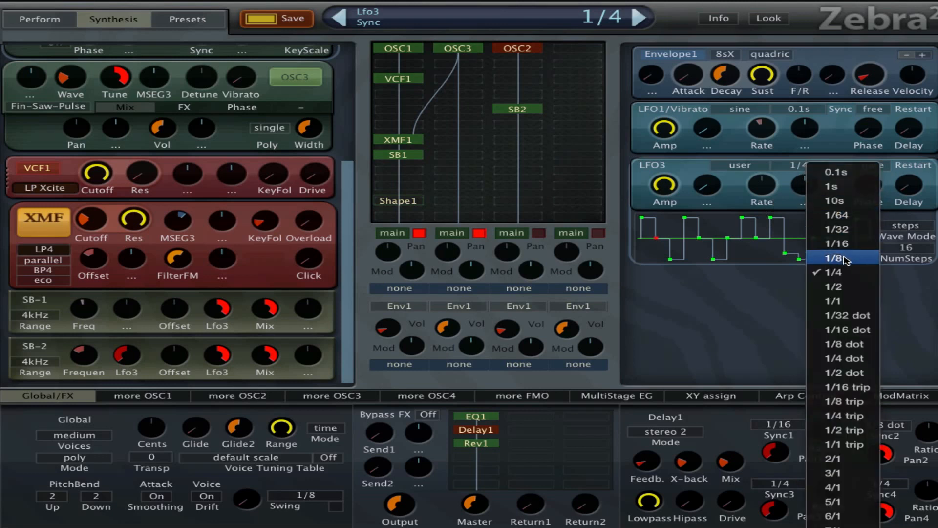
pyautogui.click(838, 259)
# - Set Delay1's mix to 53.50 and its X-back to 22.50
pyautogui.moveTo(738, 458); pyautogui.dragTo(733, 412)
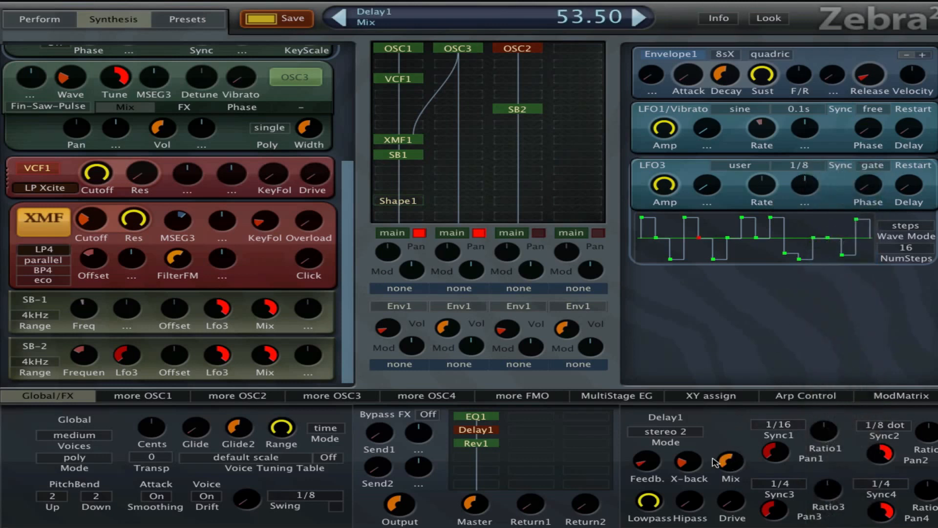
pyautogui.moveTo(687, 461); pyautogui.dragTo(686, 464)
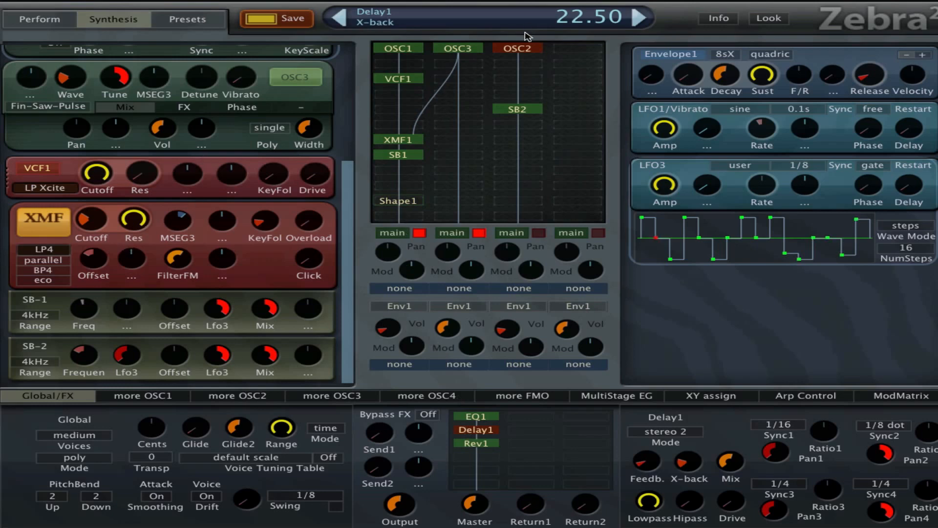
# - Reset OSC2's tune to 0 and try lowering it from there
pyautogui.click(526, 52)
pyautogui.doubleClick(123, 155)
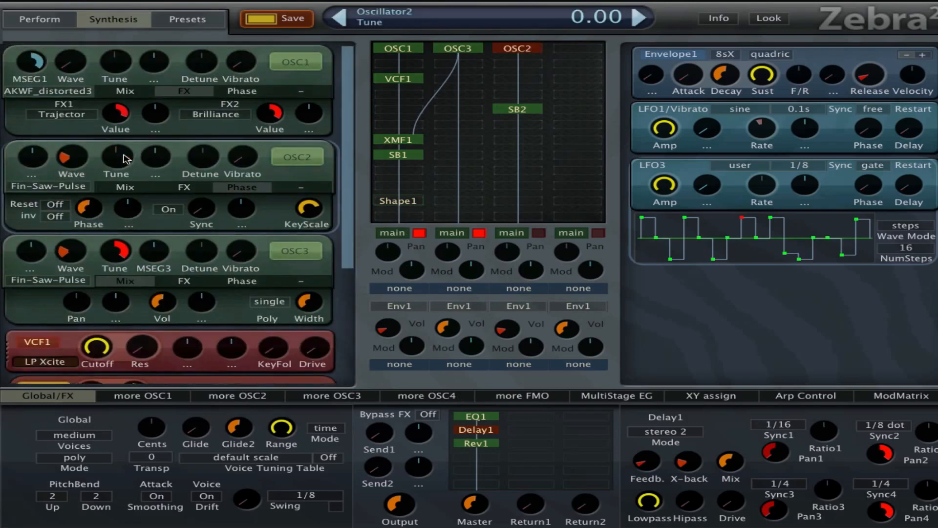
pyautogui.moveTo(120, 171); pyautogui.dragTo(151, 317)
pyautogui.moveTo(351, 182); pyautogui.dragTo(392, 336)
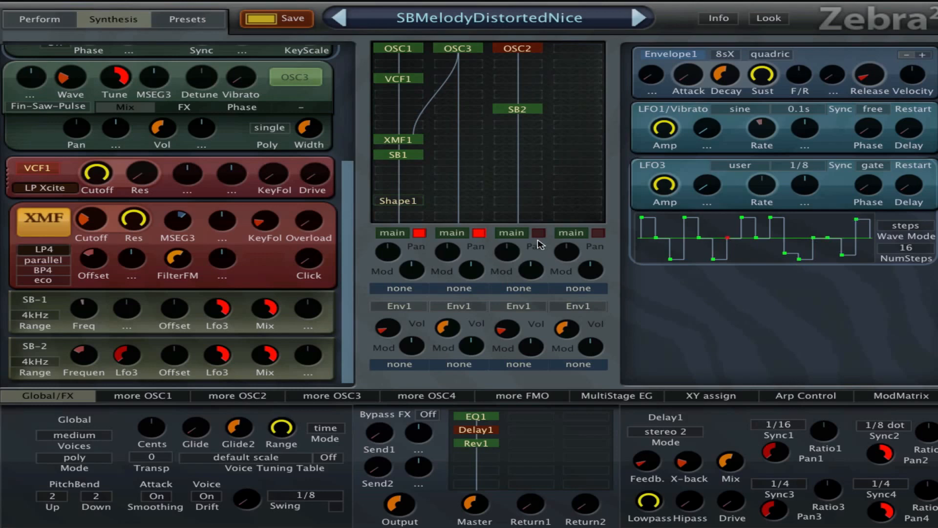
pyautogui.moveTo(348, 247); pyautogui.dragTo(318, 335)
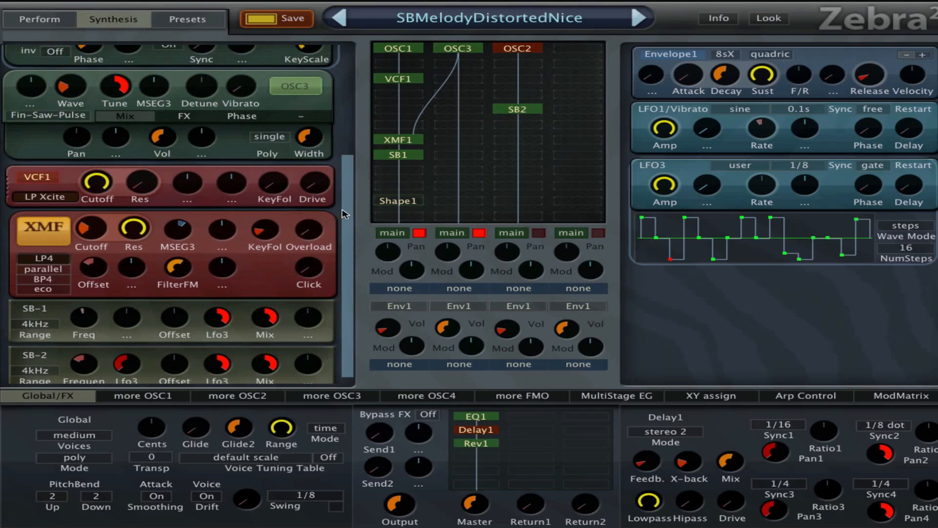
pyautogui.scroll(-1, 345, 214)
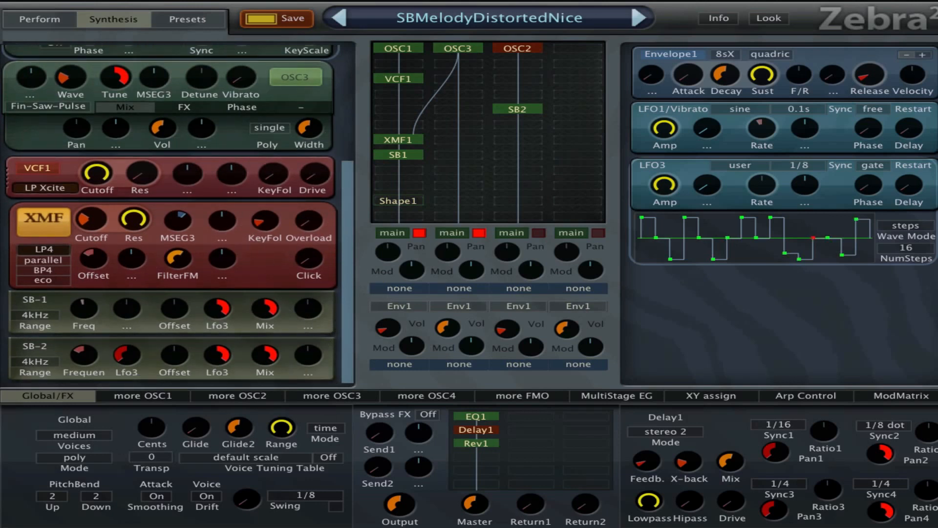